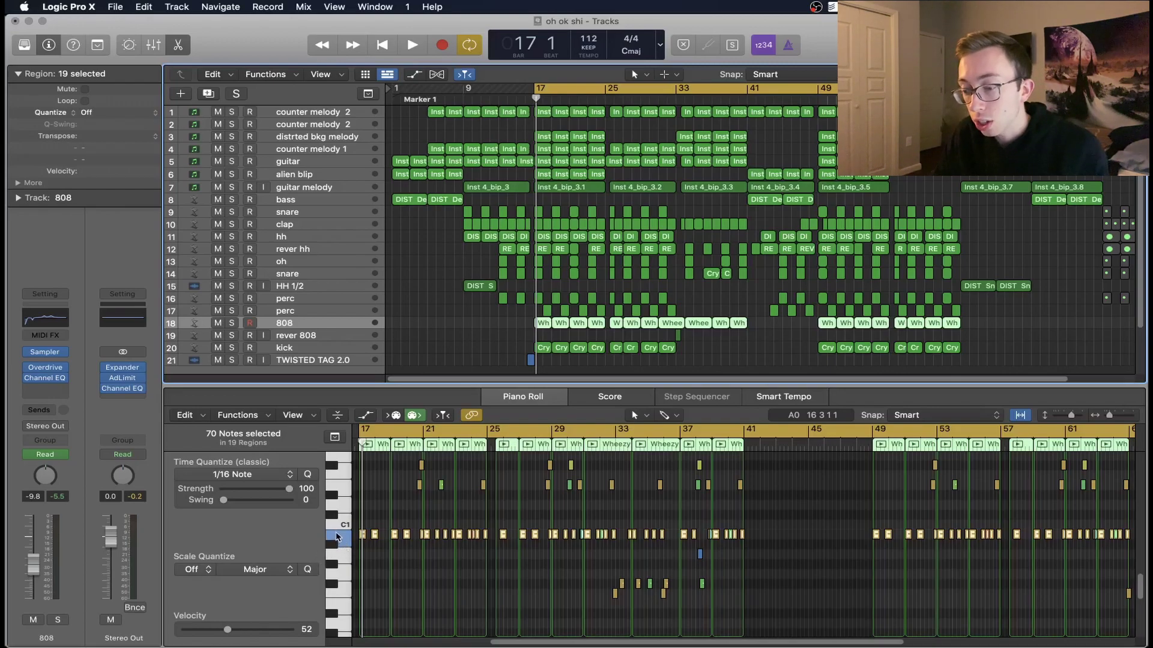
Review the MIDI note patterns of the 808, kick and both perc tracks in the piano roll.
click(399, 520)
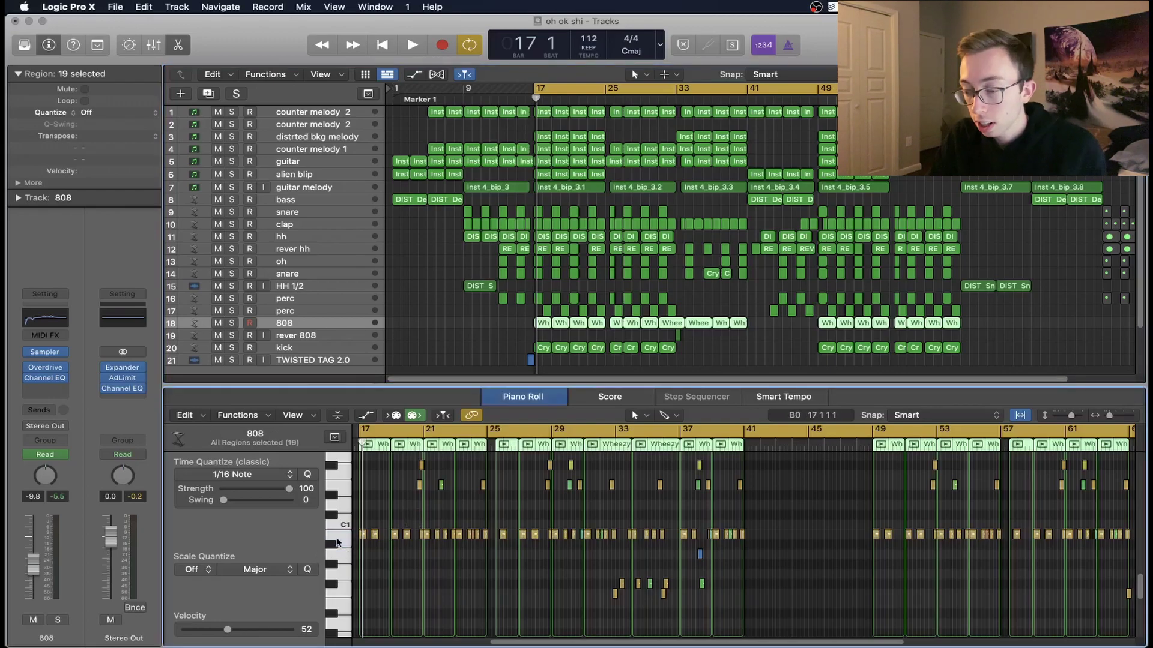
scroll(343, 528, up, 2)
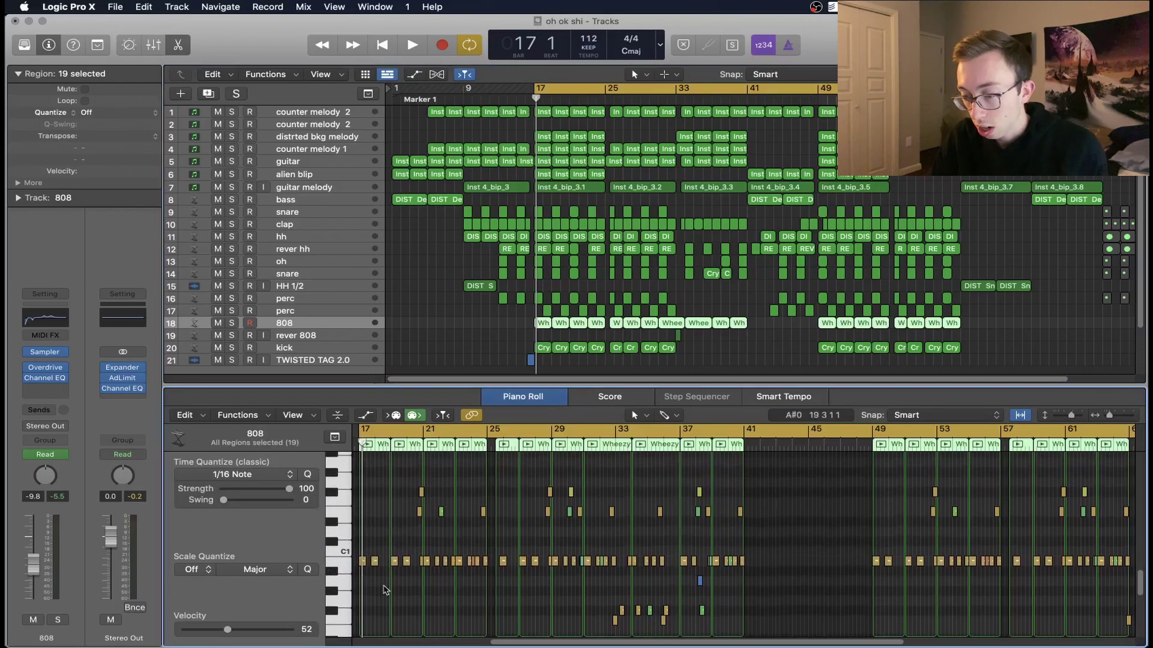
click(290, 347)
click(289, 348)
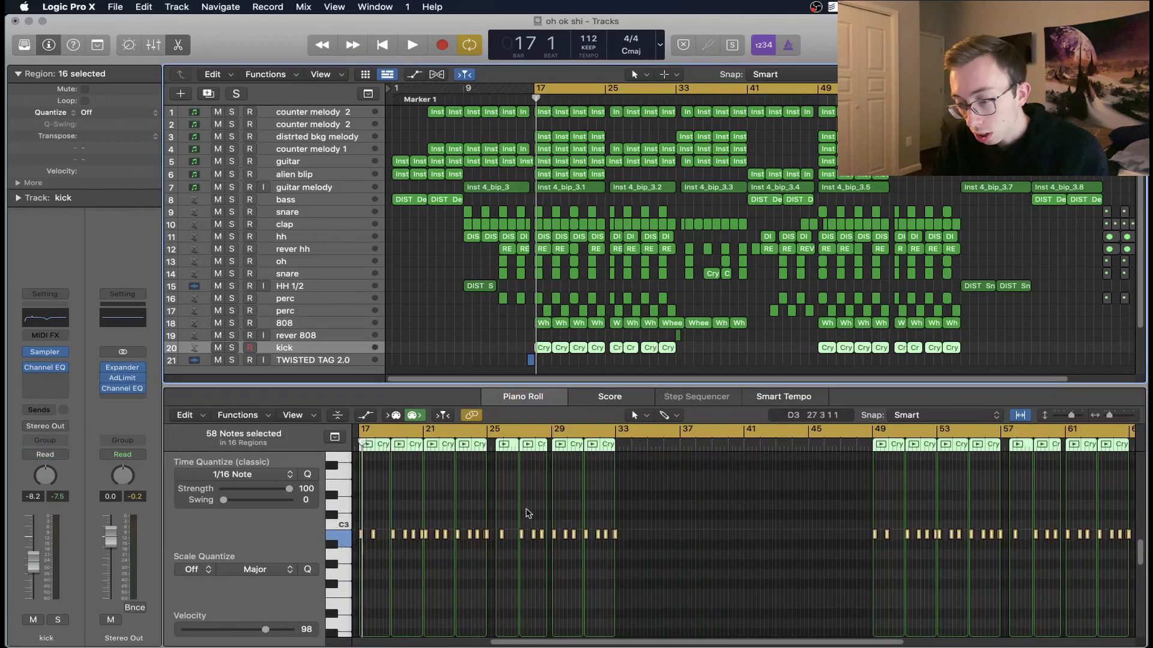
click(291, 311)
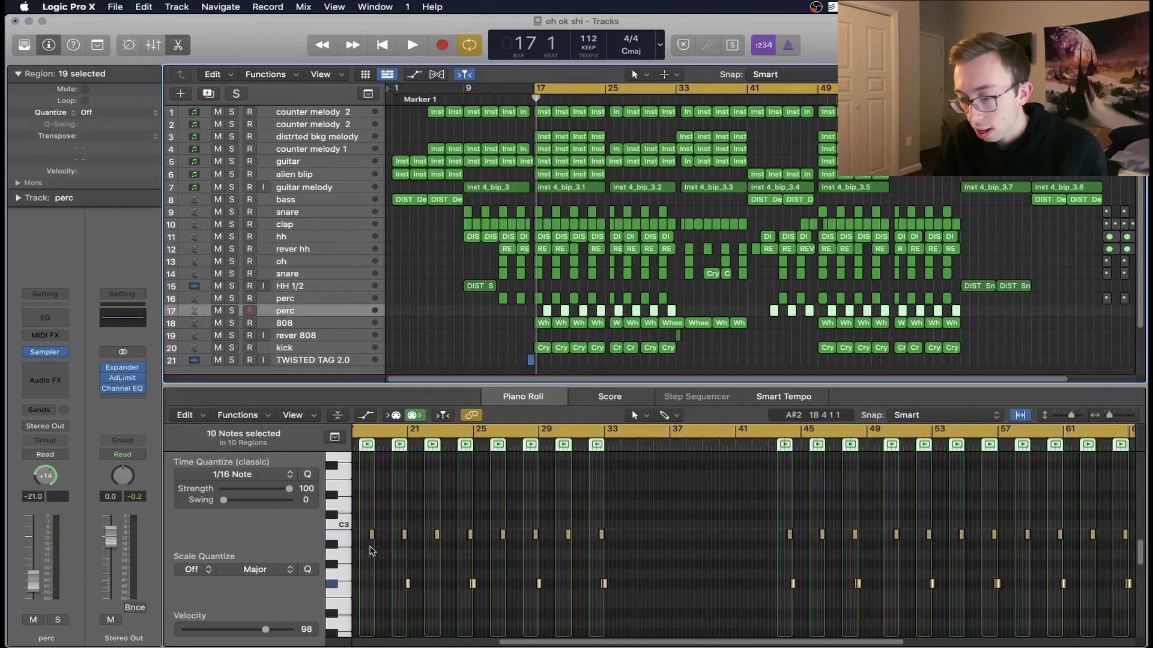
click(297, 300)
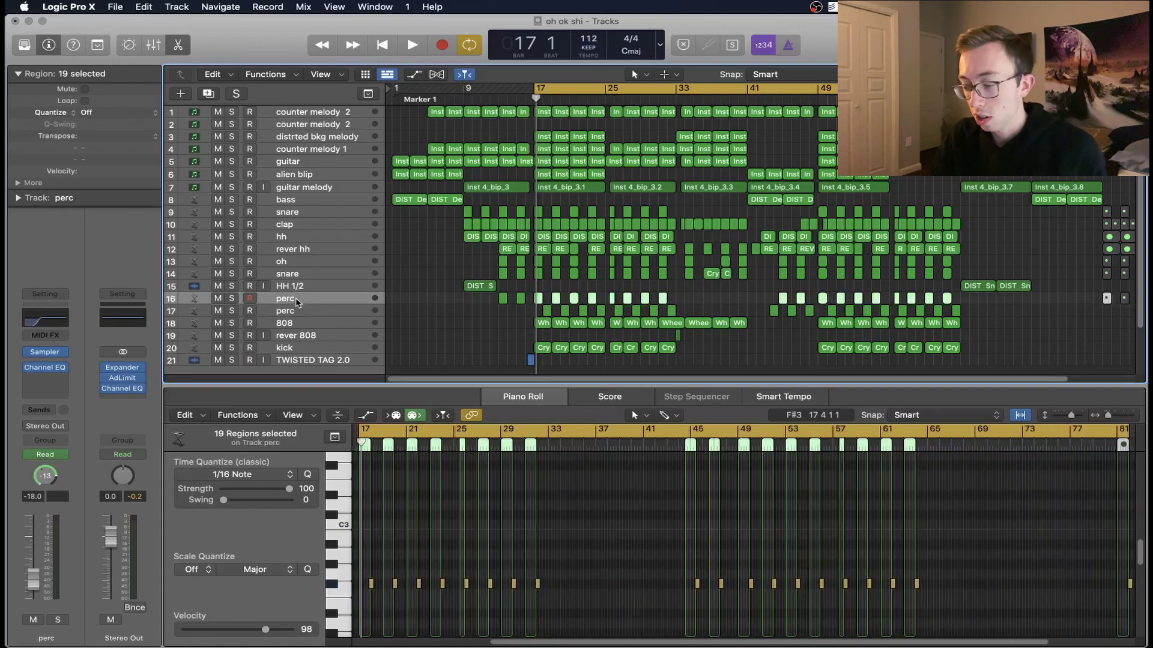
Step up through the HH 1/2, snare, oh, rever hh, hh and clap tracks to inspect each one's pattern.
key(Up)
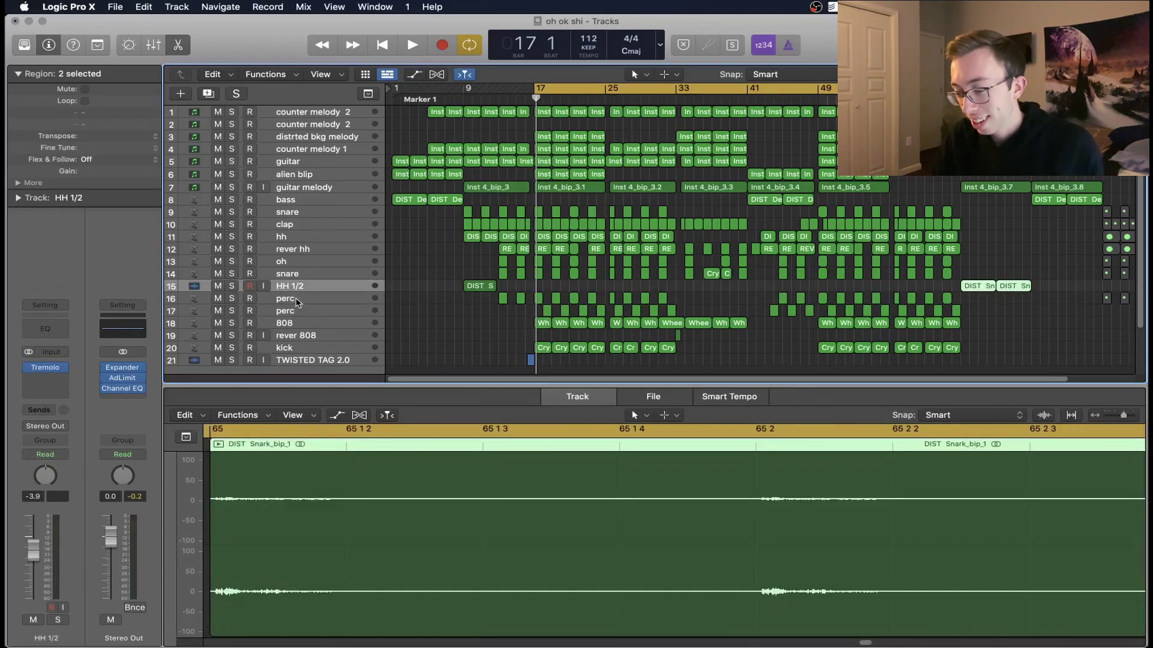
key(Up)
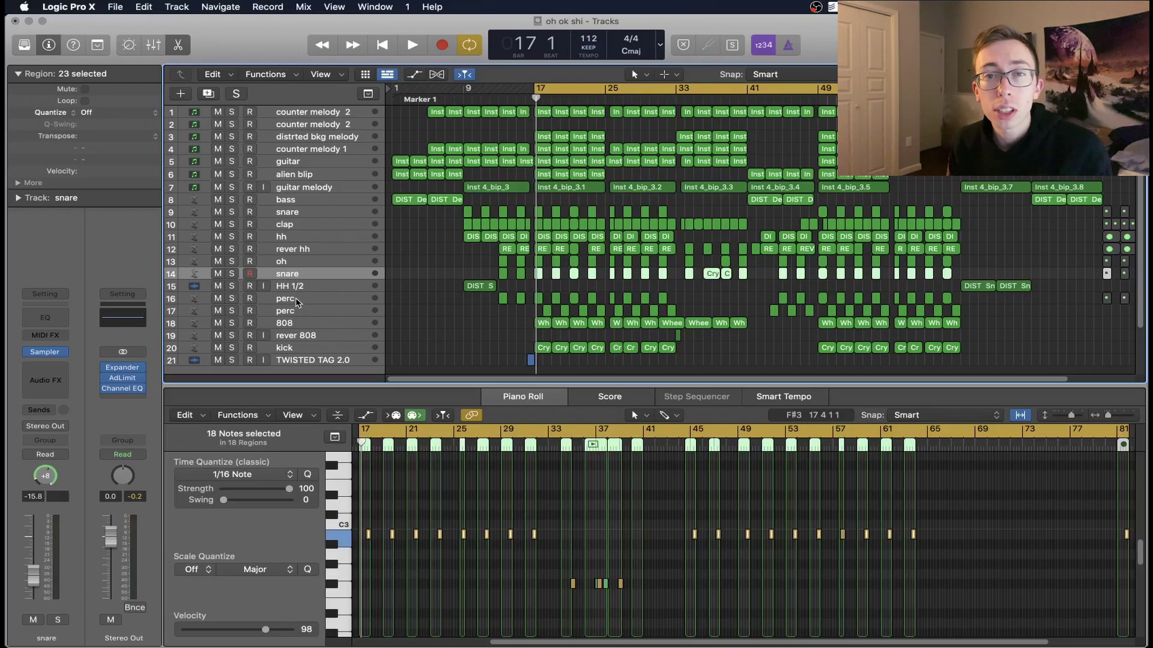
click(304, 264)
key(Up)
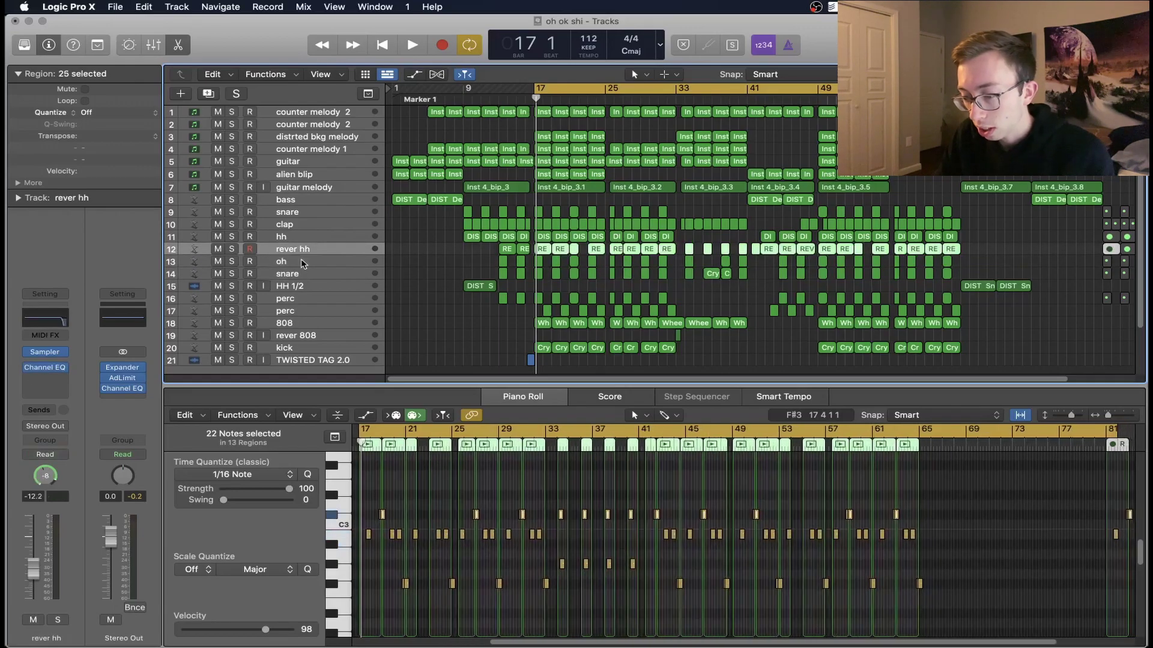
key(Up)
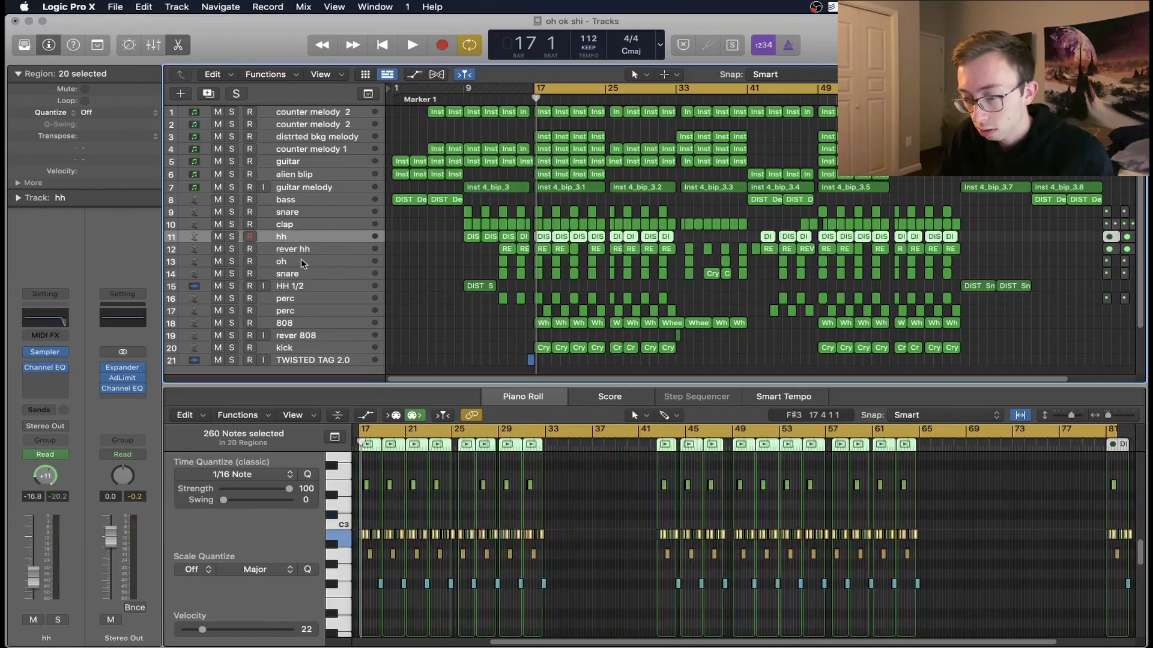
key(Up)
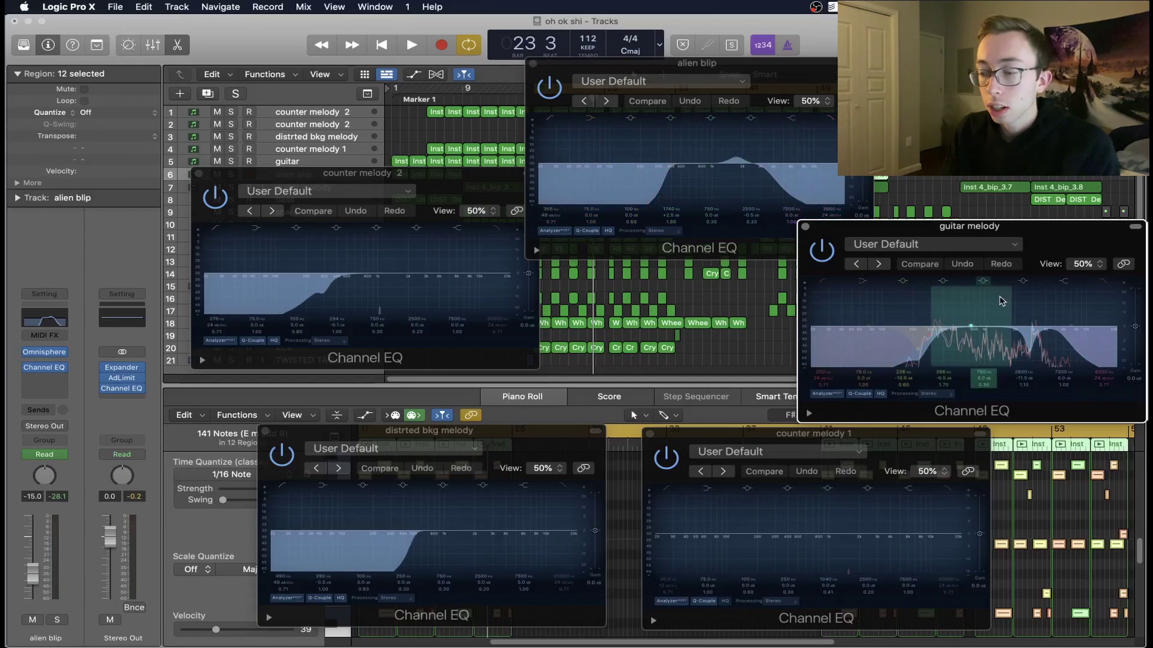
Play a short passage to compare the melody tracks' Channel EQ curves, repositioning the alien blip and counter melody 2 EQ windows.
key(space)
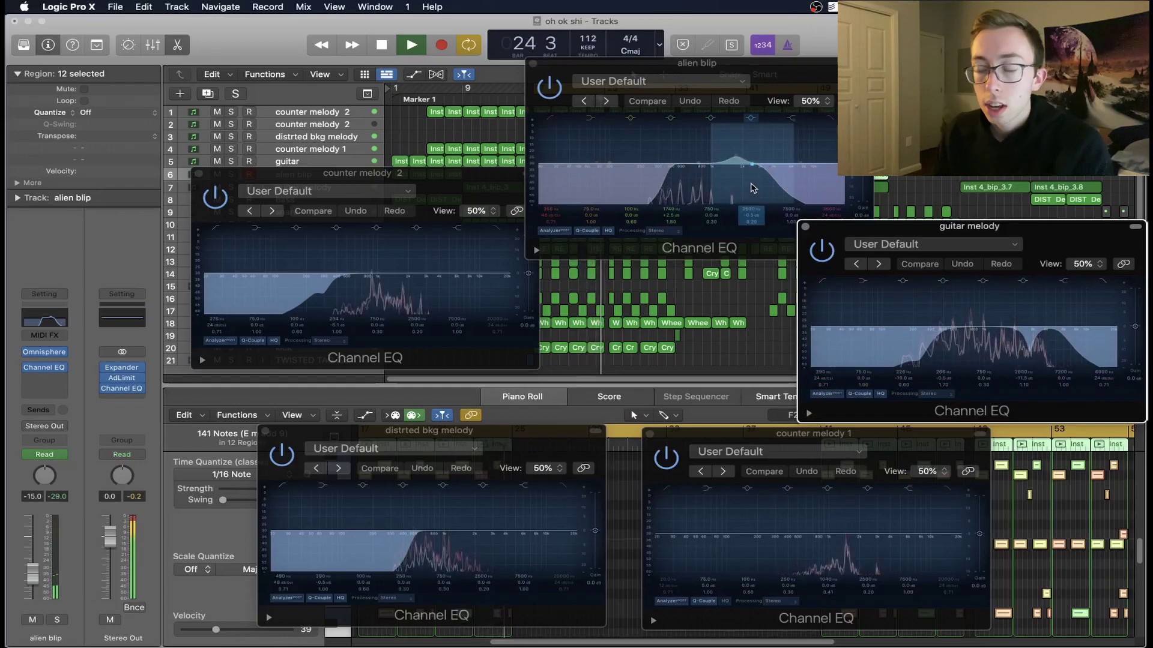
key(space)
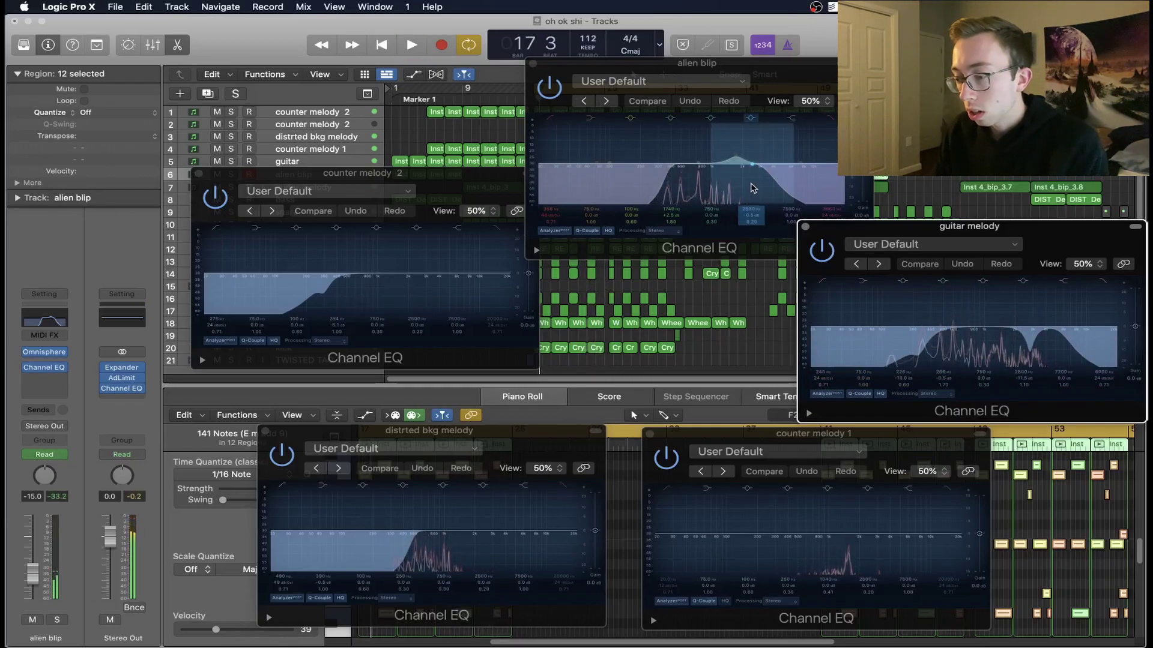
drag(787, 66, 765, 138)
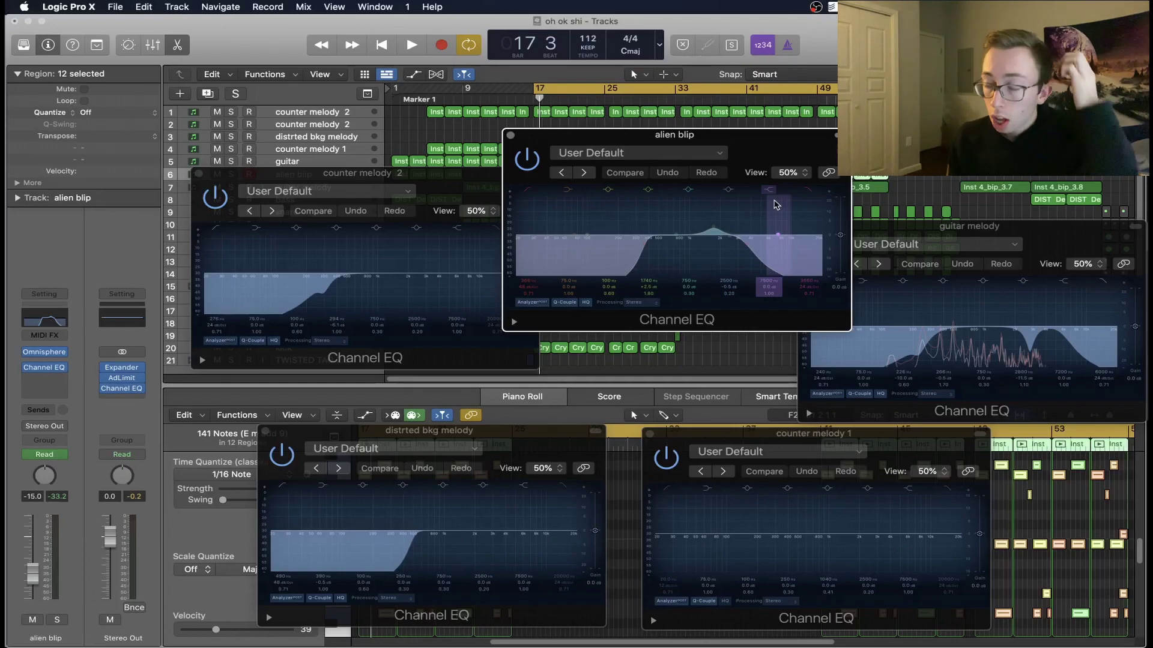
drag(446, 203, 424, 260)
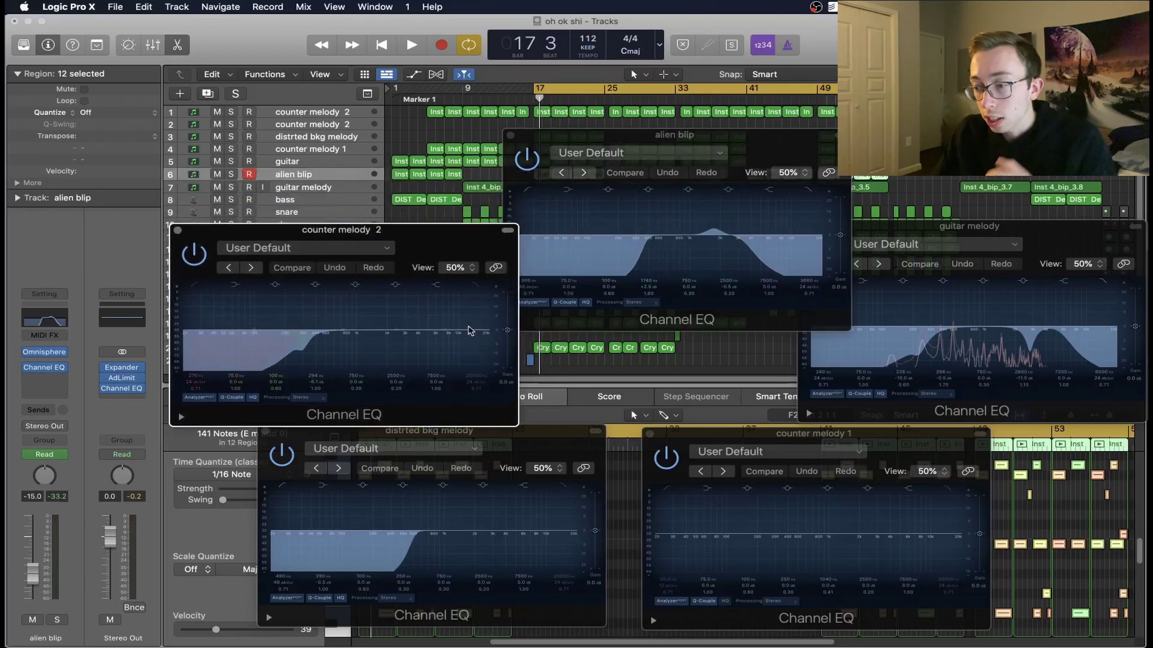
Close the counter melody 2 EQ and open the hh track's Channel EQ to inspect its high cut.
click(177, 232)
click(325, 239)
click(53, 317)
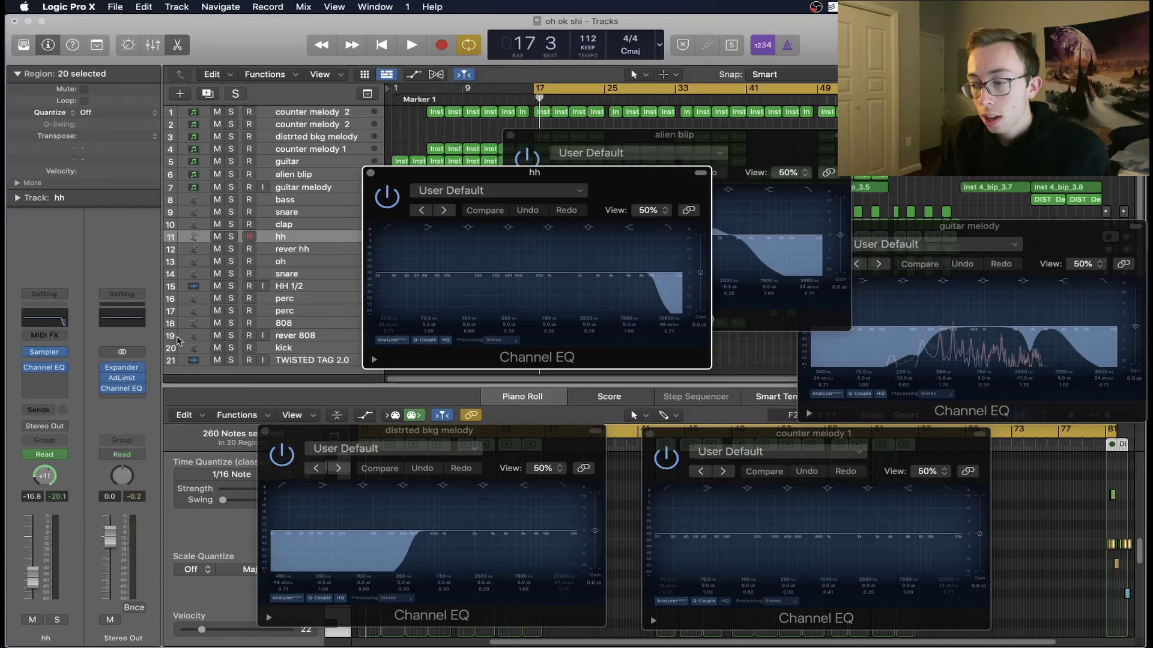
Open the Stereo Out's Channel EQ and play the beat to examine the full mix's frequency spectrum.
click(124, 318)
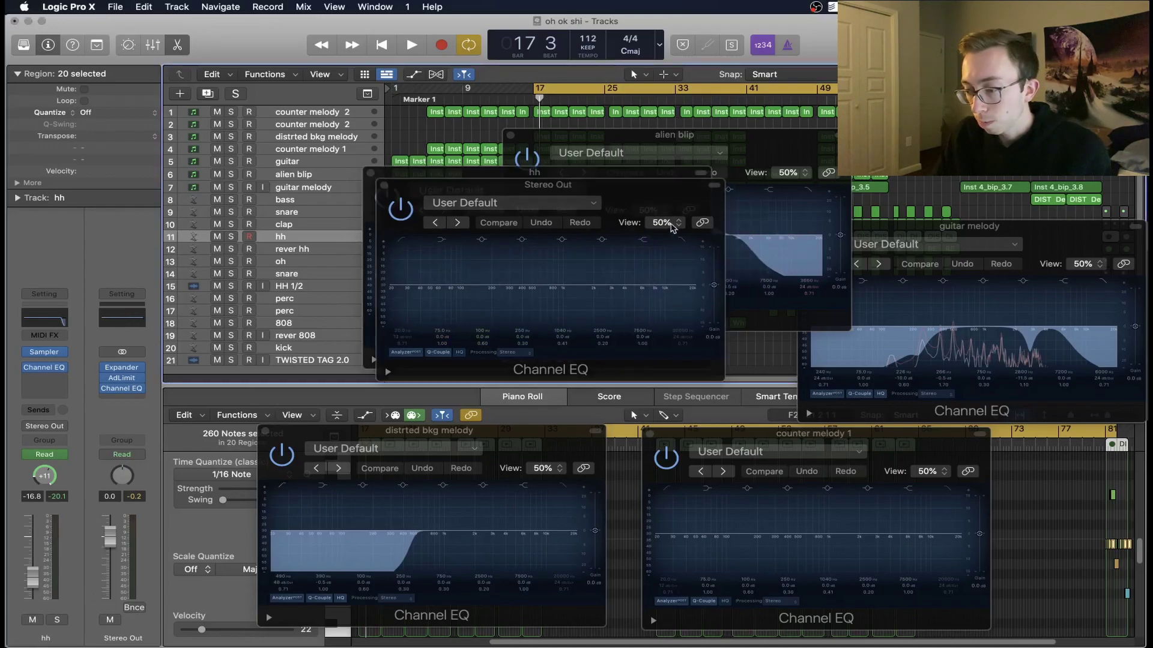
drag(644, 203, 678, 272)
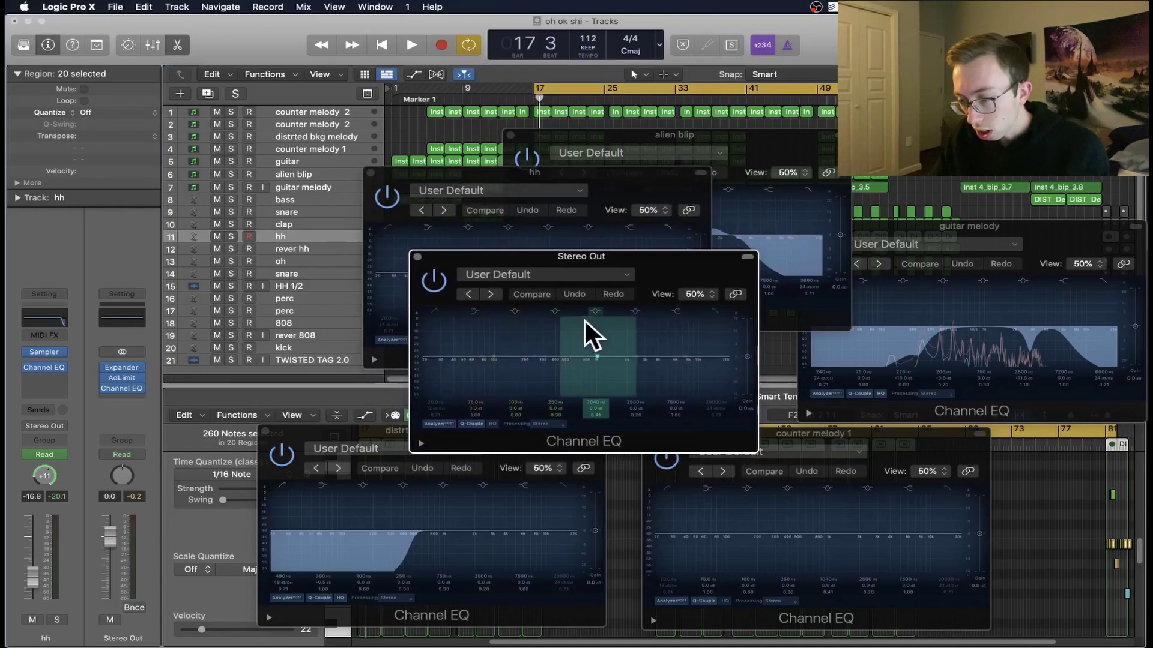
key(space)
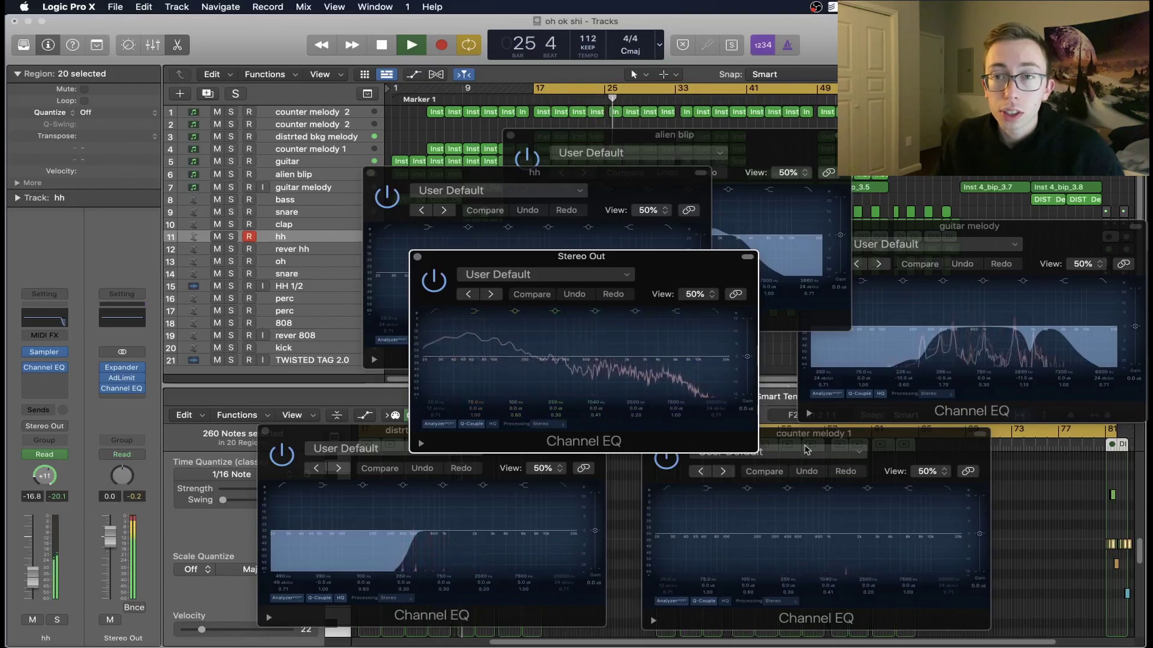
mouse_move(702, 364)
mouse_down()
mouse_move(701, 335)
mouse_move(704, 362)
mouse_up()
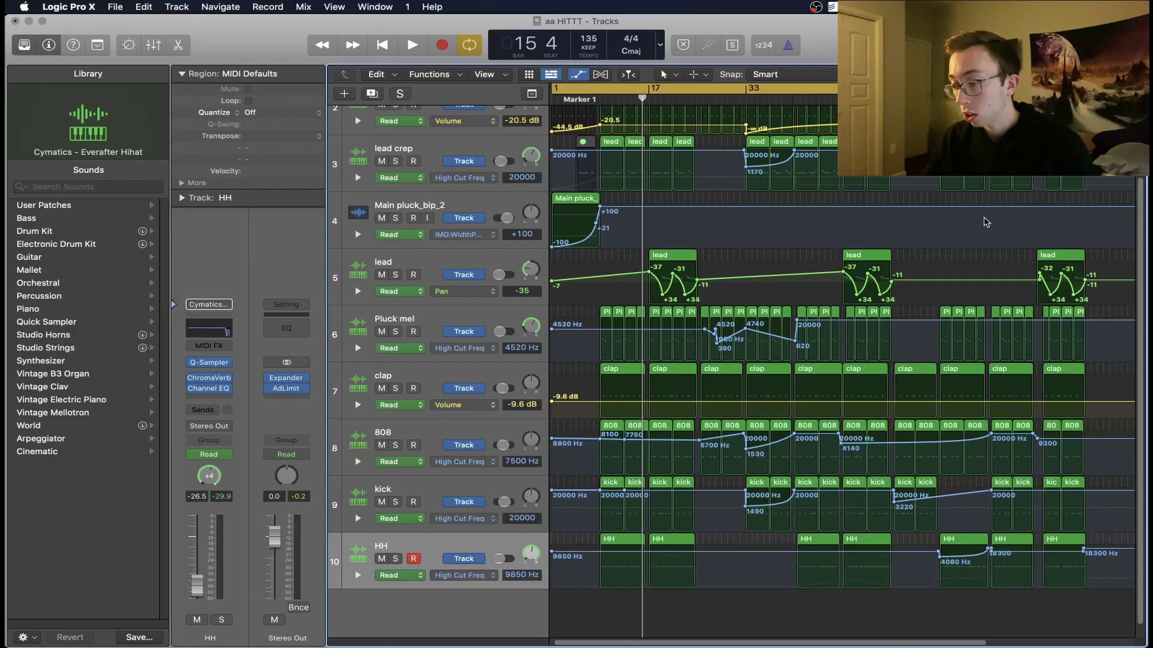
Examine the volume, pan and high-cut automation curves across all tracks of the aa HITTT project.
scroll(932, 445, up, 1)
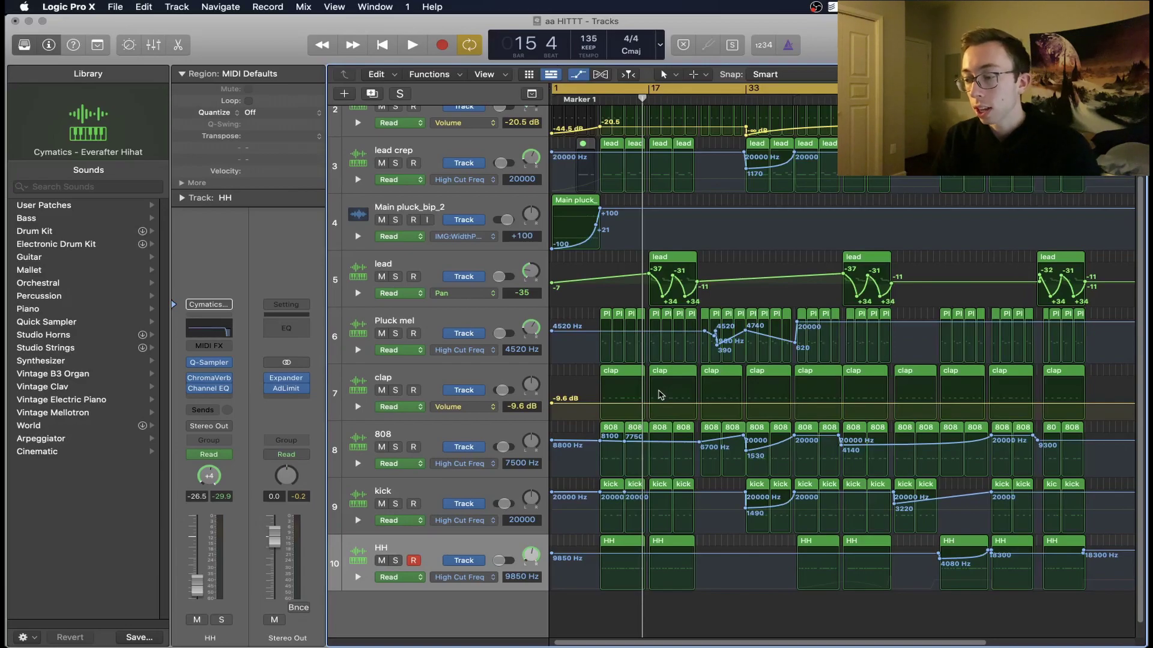
scroll(660, 394, up, 5)
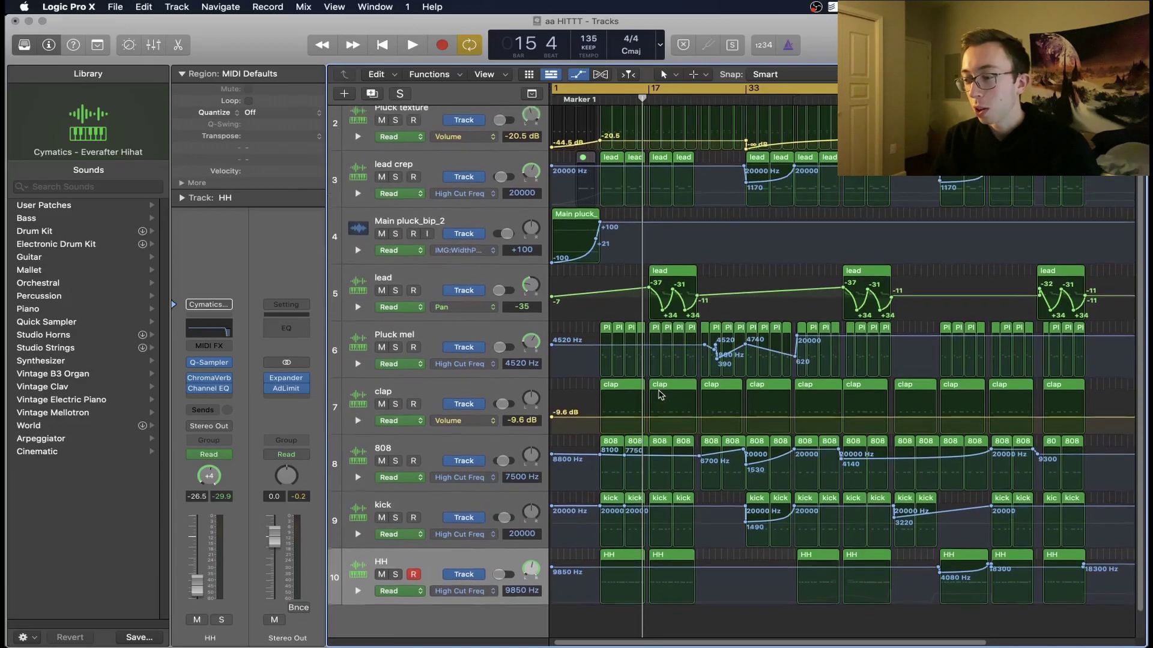
scroll(660, 394, down, 1)
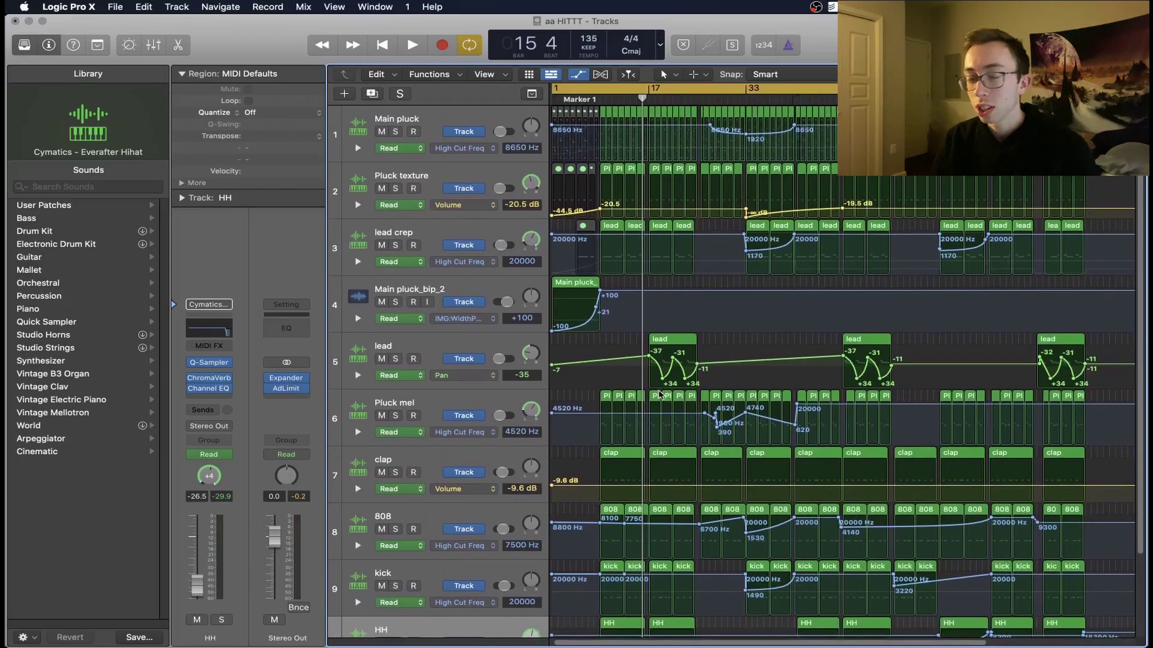
scroll(660, 395, down, 3)
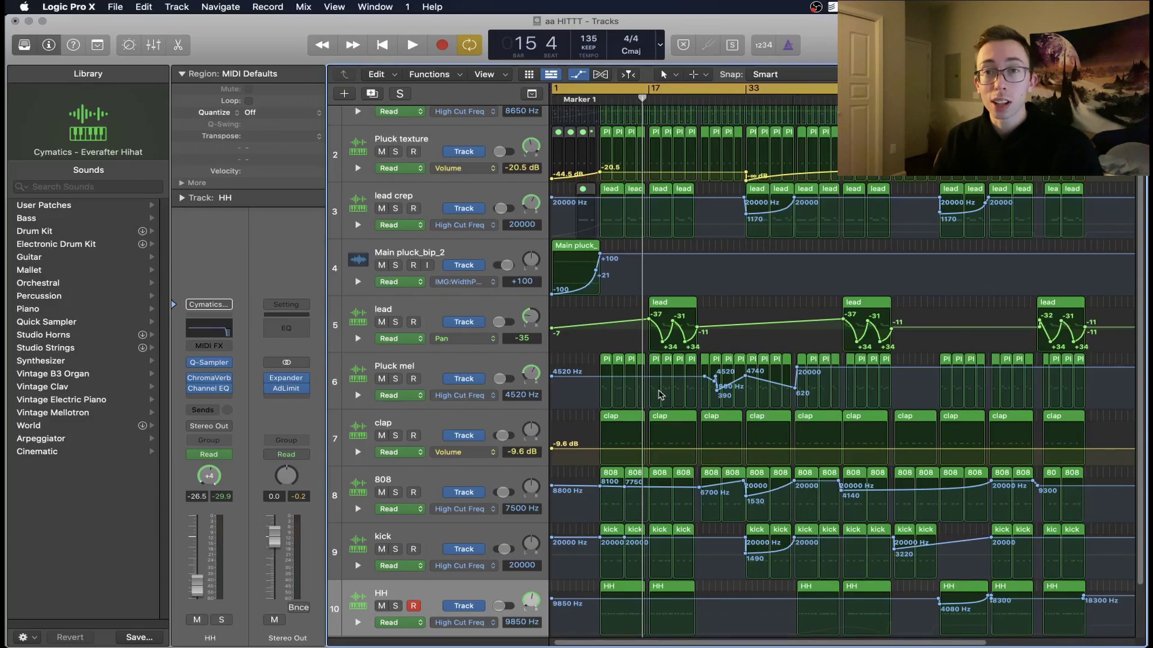
scroll(661, 394, down, 1)
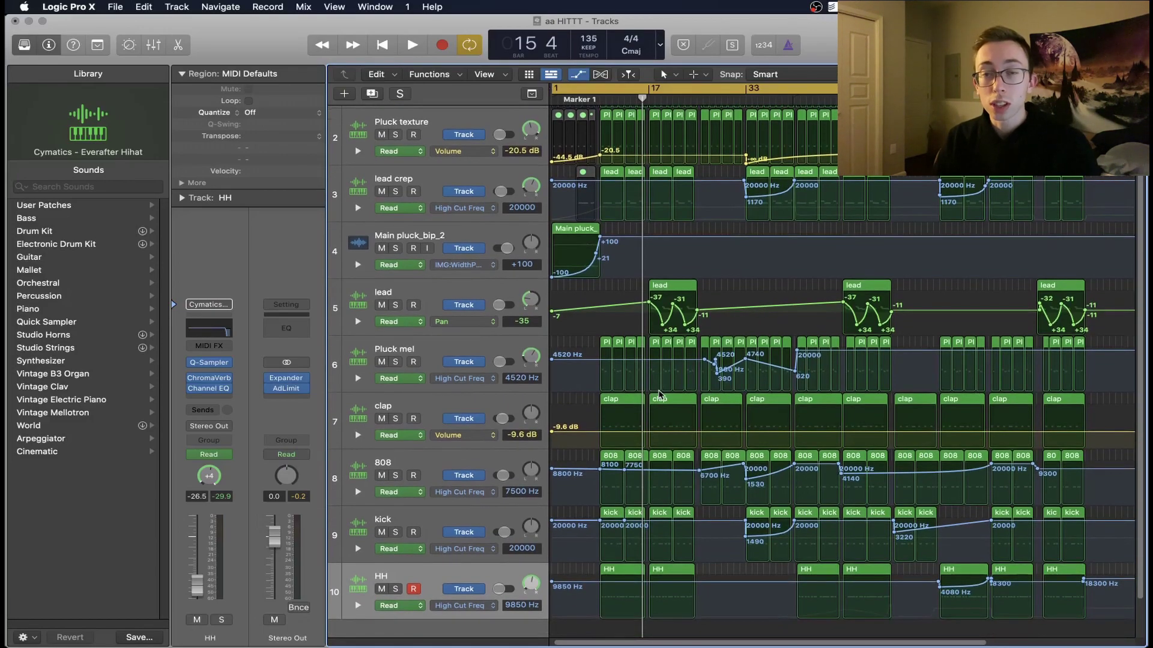
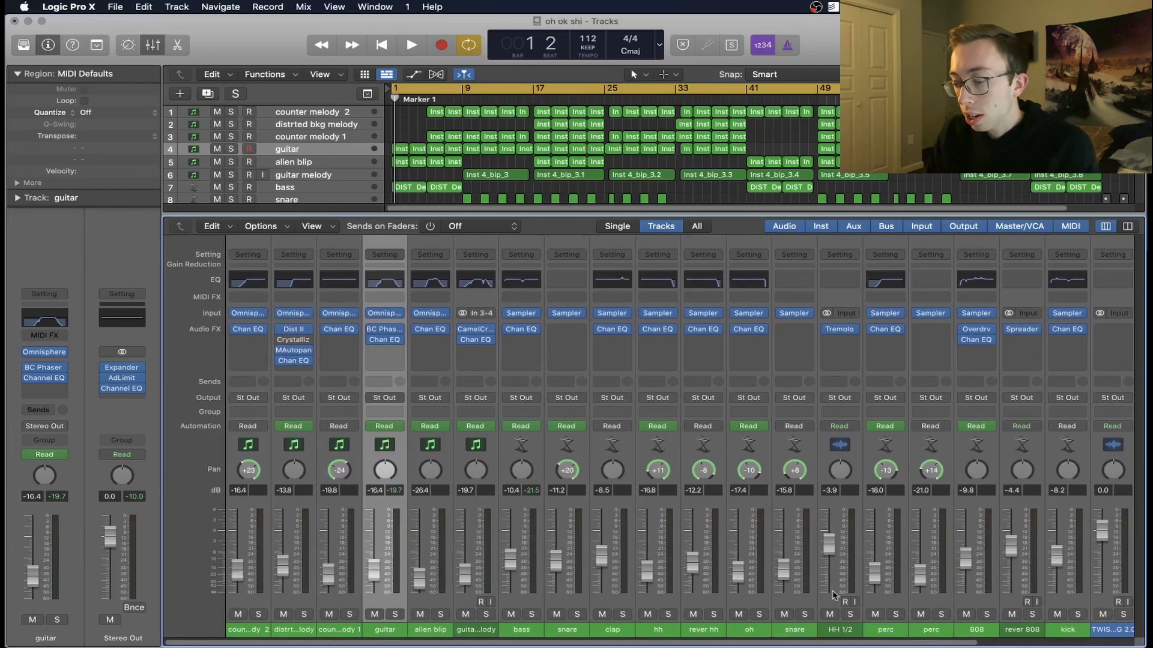
Select the HH 1/2 channel in the mixer and review the channel strips through to the Stereo Out.
scroll(837, 571, right, 1)
click(851, 521)
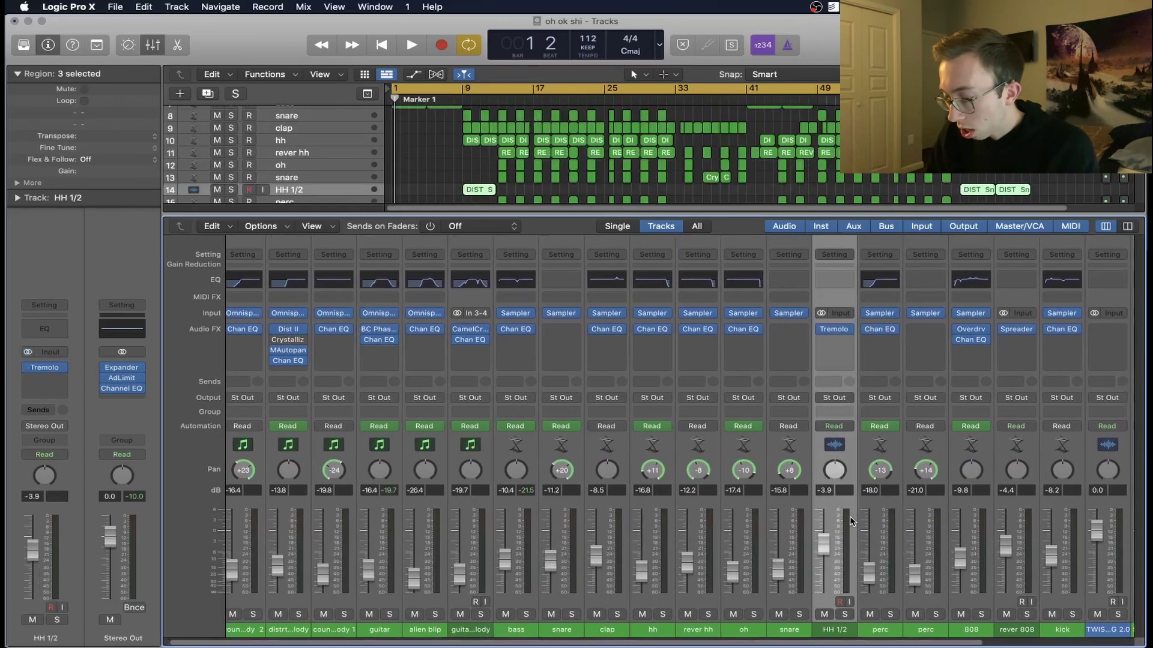
scroll(847, 523, right, 5)
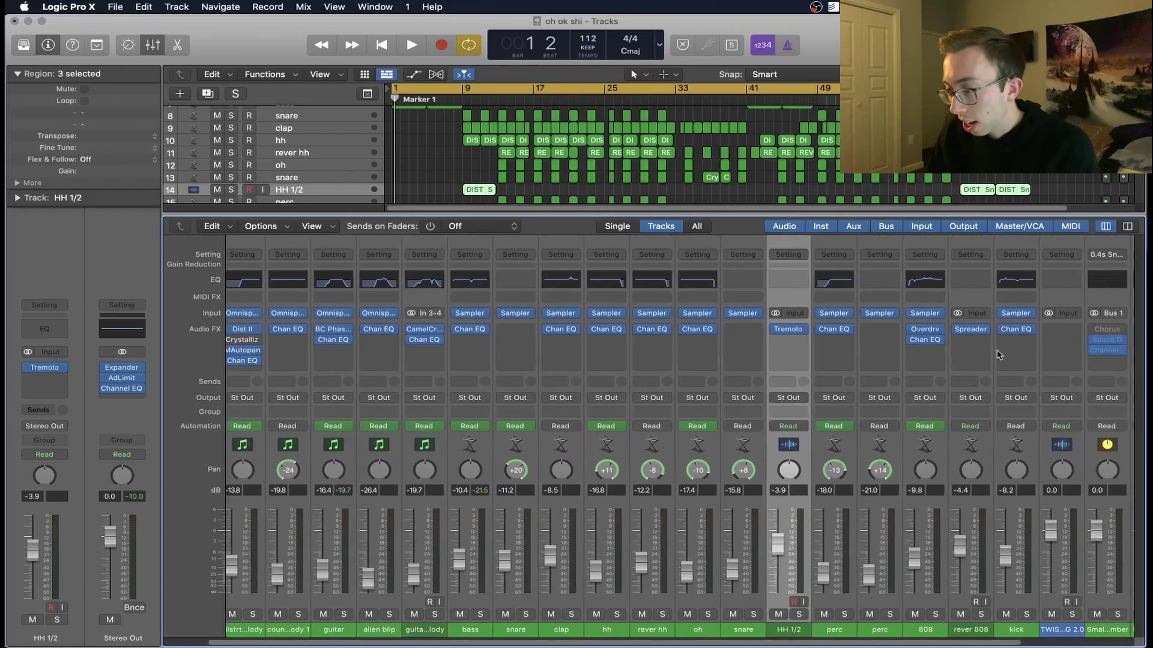
scroll(668, 193, right, 1)
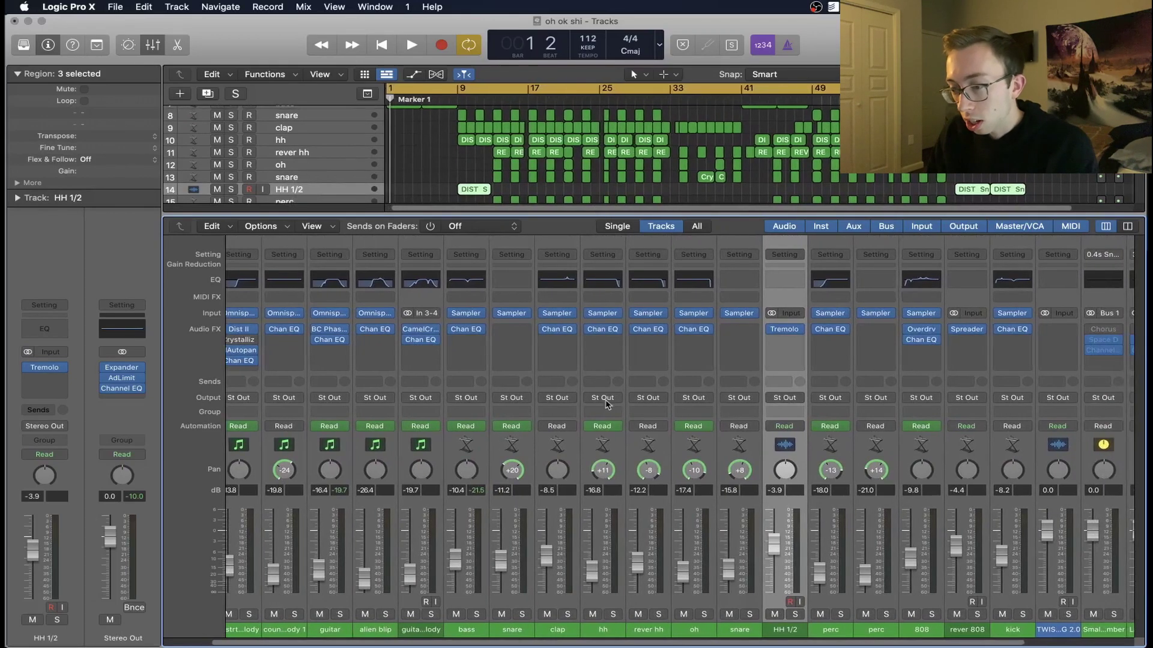
scroll(652, 411, right, 3)
scroll(651, 411, right, 7)
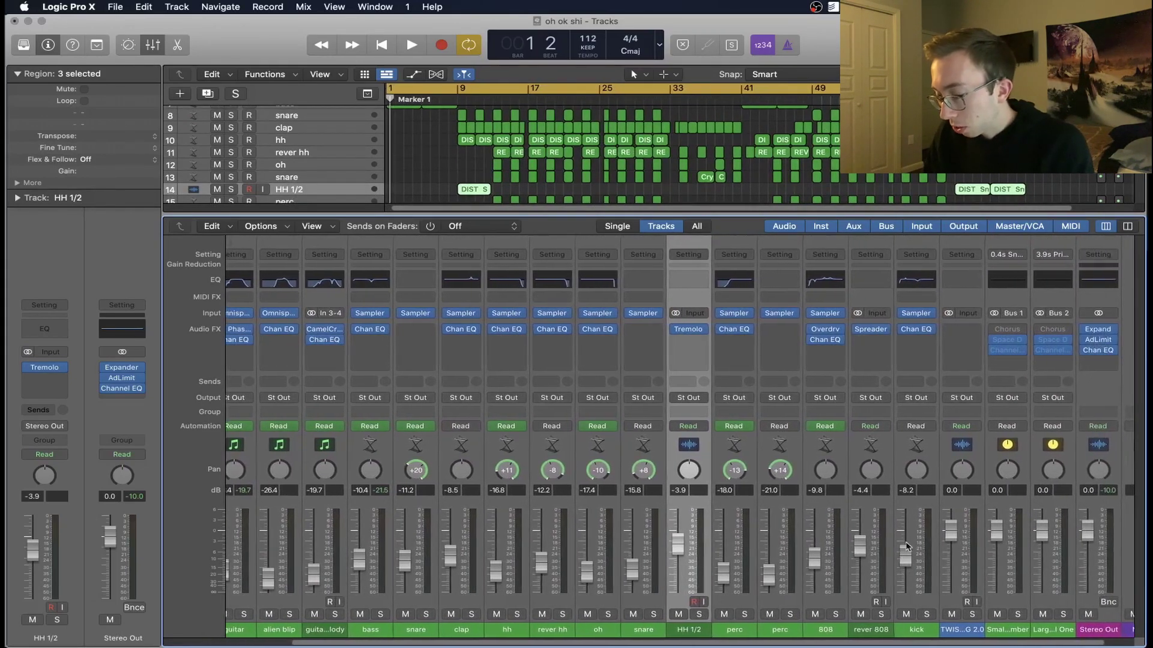
Compare the fader levels of the kick, rever 808 and 808 channels with the other channels in the mixer.
click(924, 532)
click(873, 534)
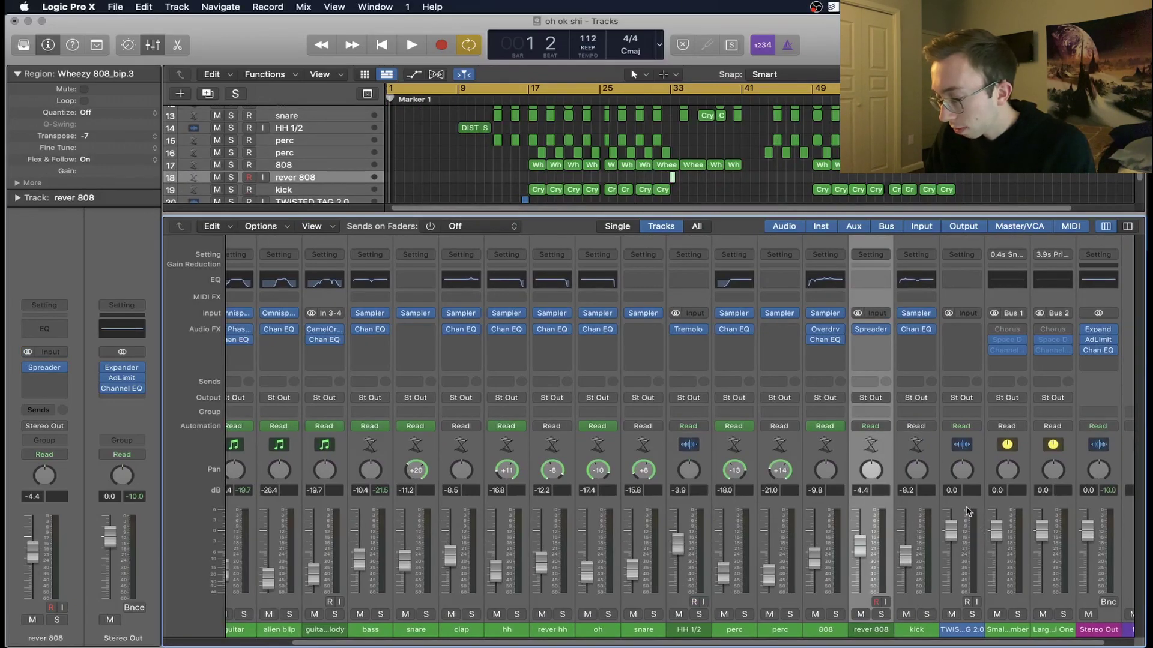
scroll(701, 510, left, 1)
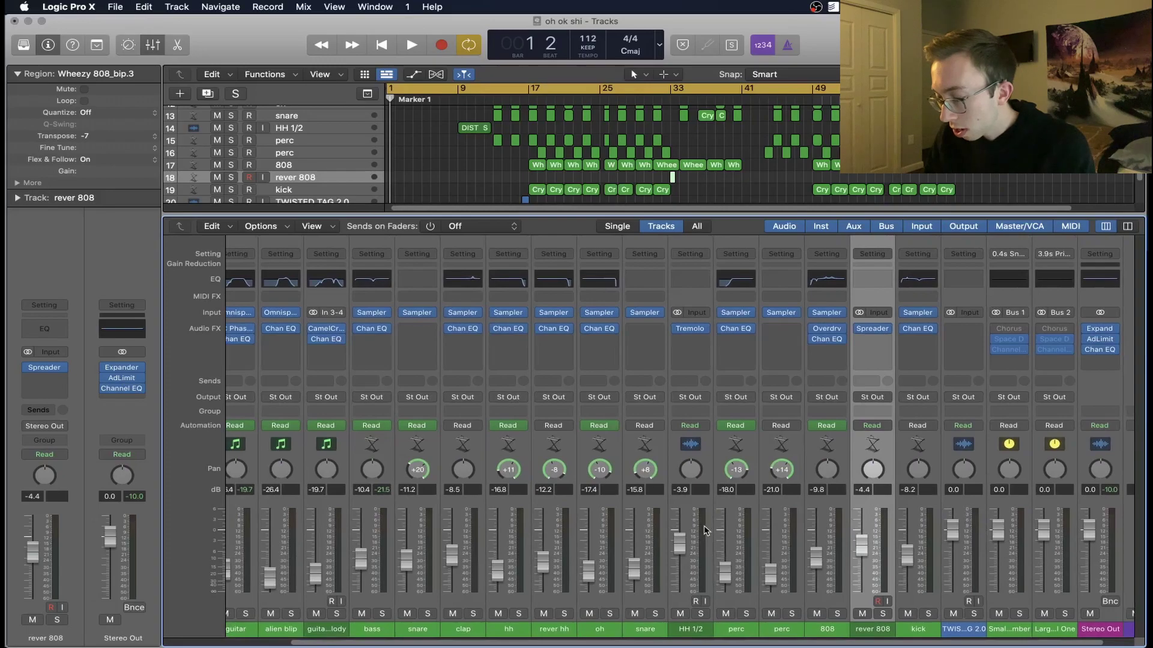
click(829, 539)
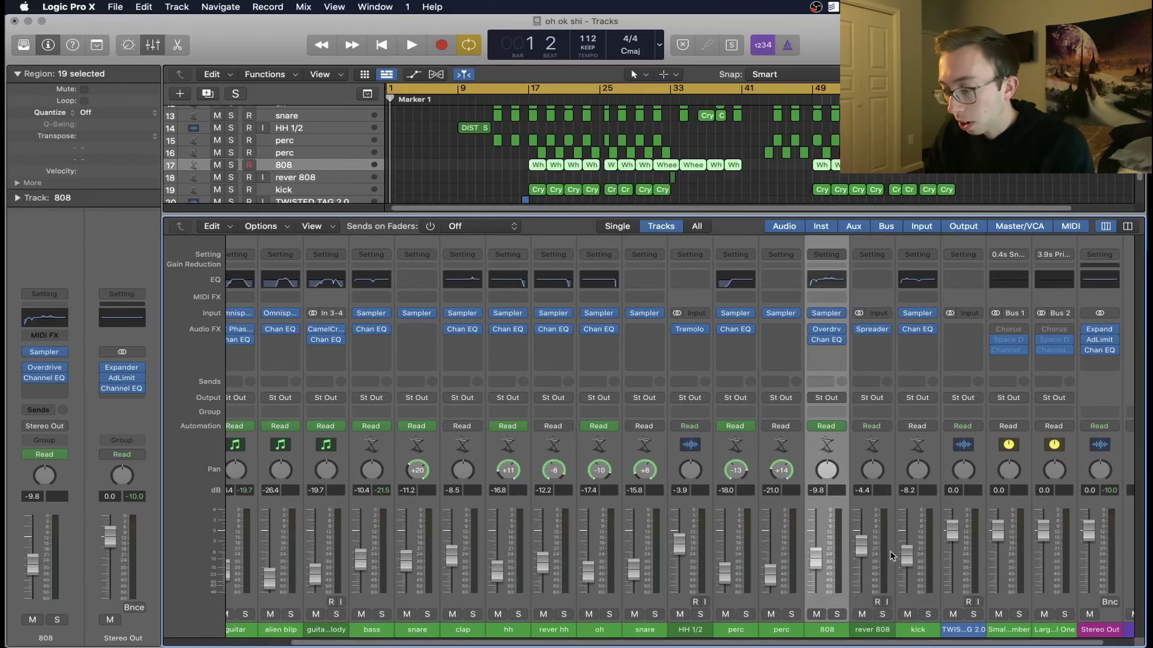
scroll(911, 530, left, 5)
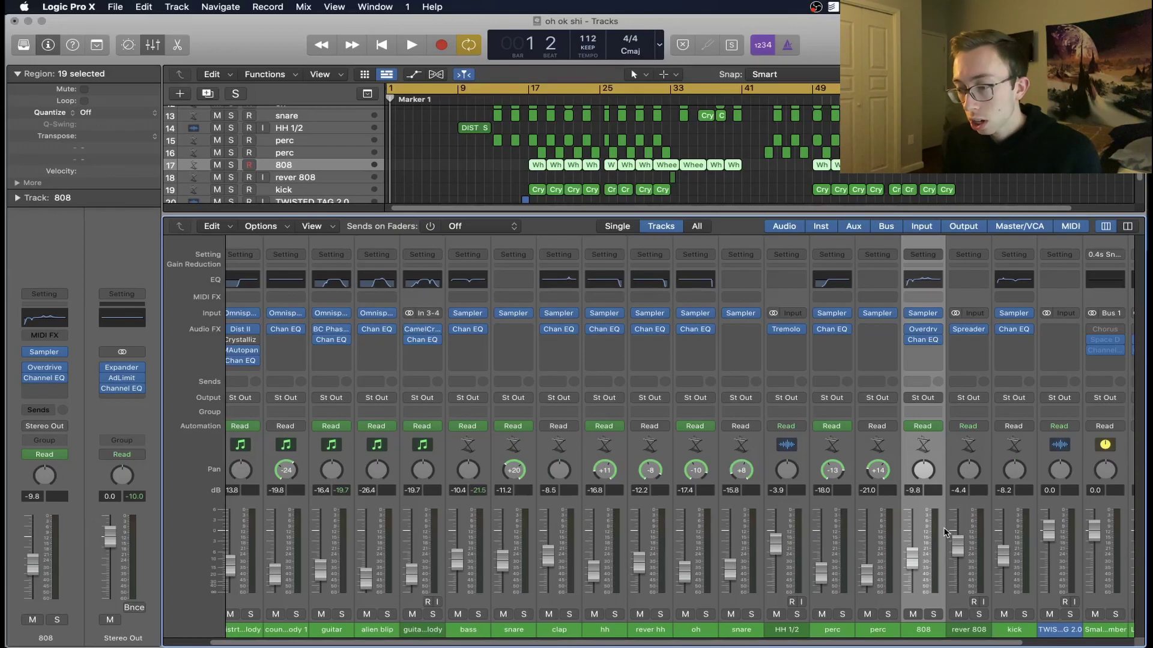
scroll(944, 532, left, 2)
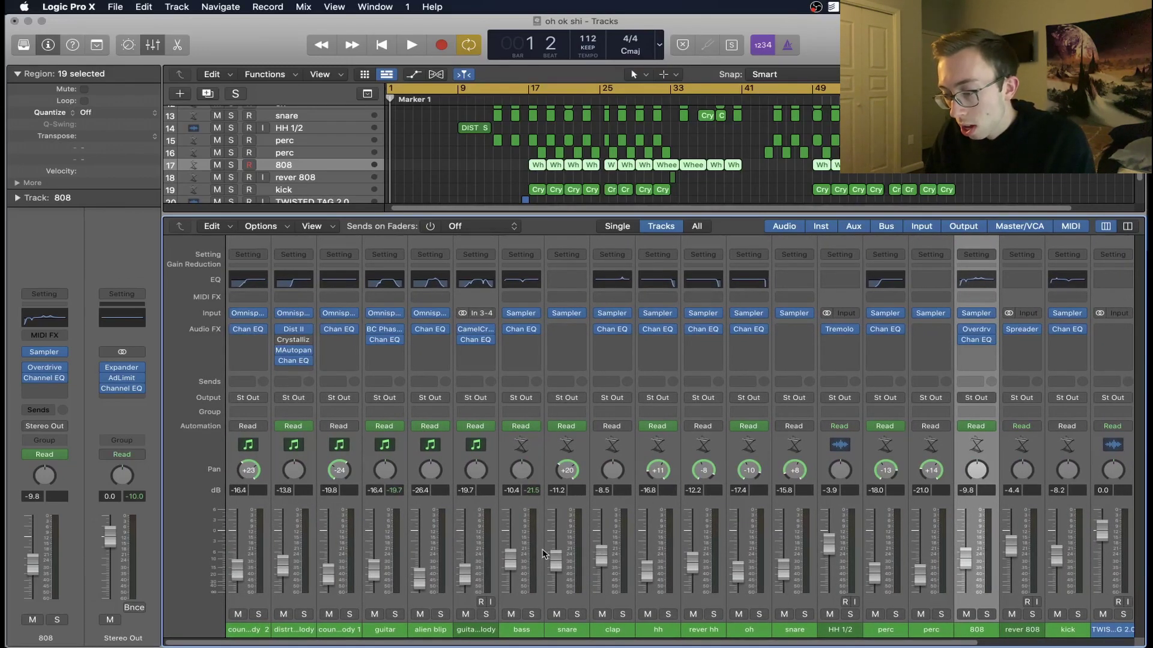
scroll(544, 552, right, 3)
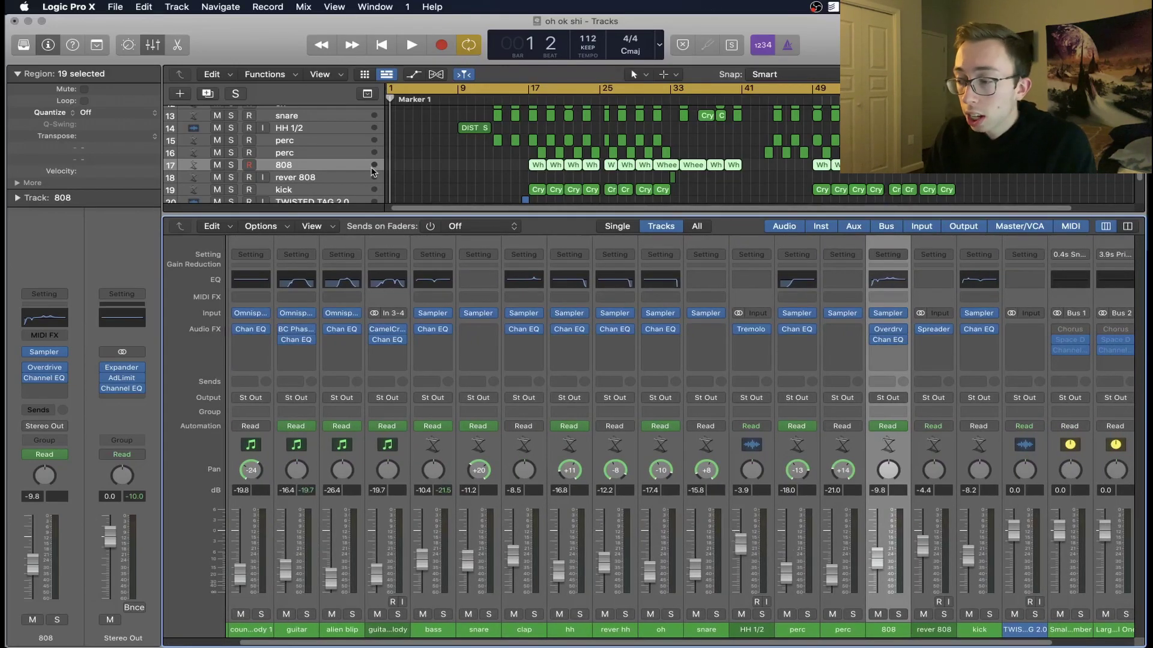
scroll(732, 572, left, 1)
scroll(733, 572, left, 3)
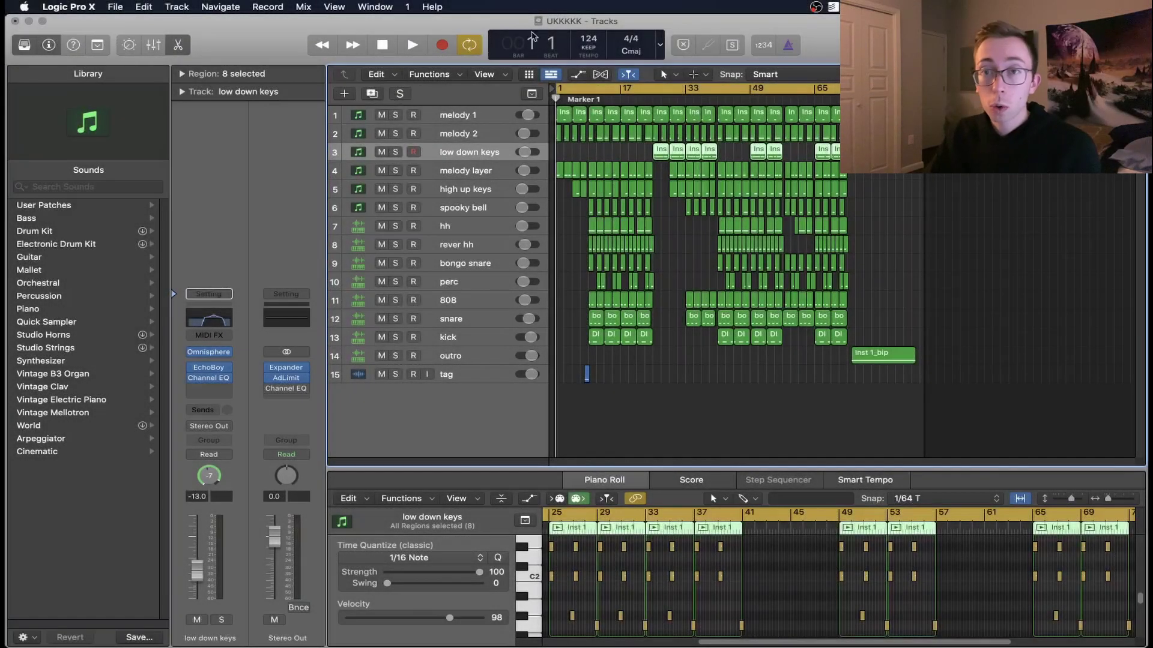
Show the mixer in the UKKKKK project and enlarge it to reveal the complete channel strips.
click(152, 47)
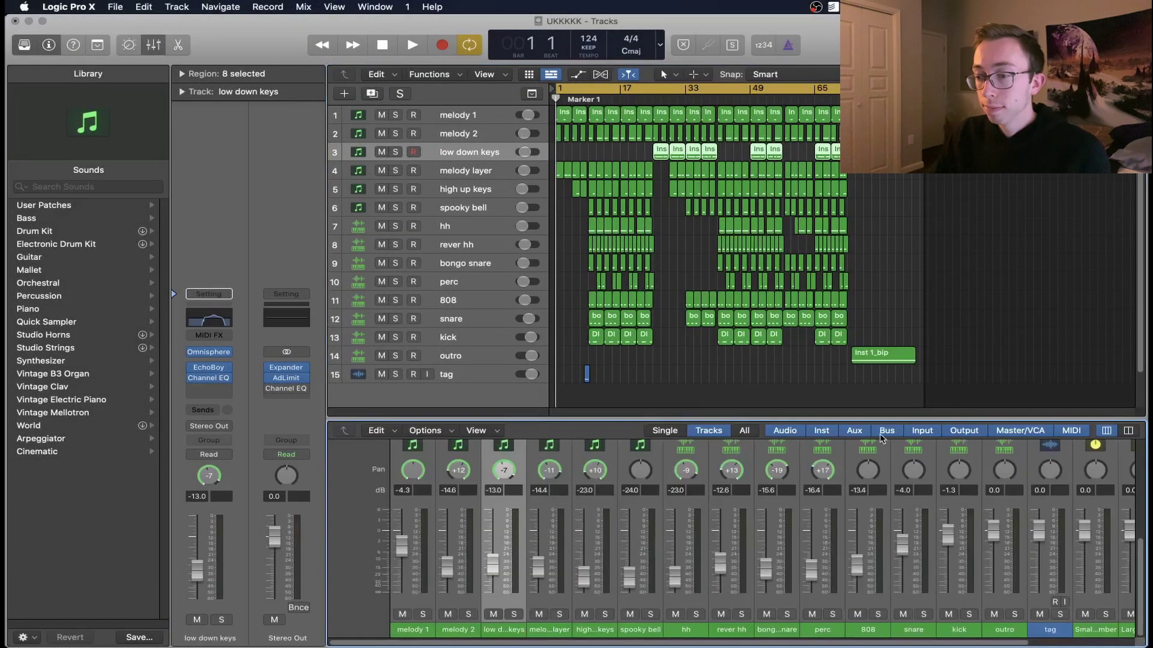
drag(895, 420, 894, 187)
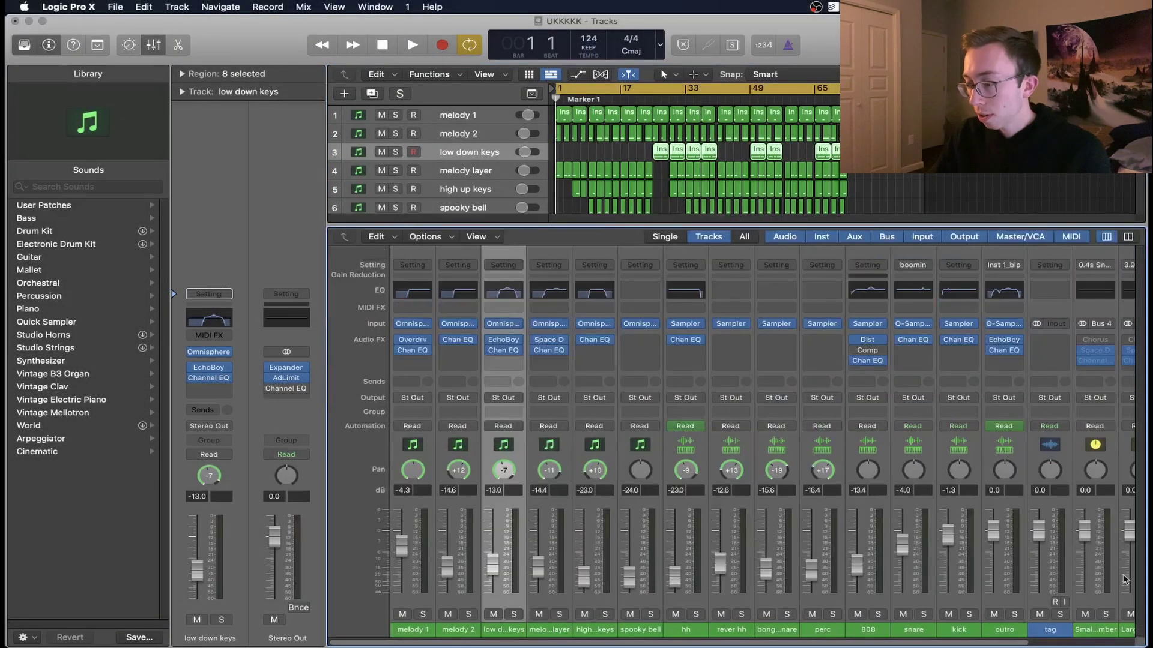
Examine the kick channel's fader level and Sampler amp volume, and compare the kick with the snare and 808 channels.
click(970, 516)
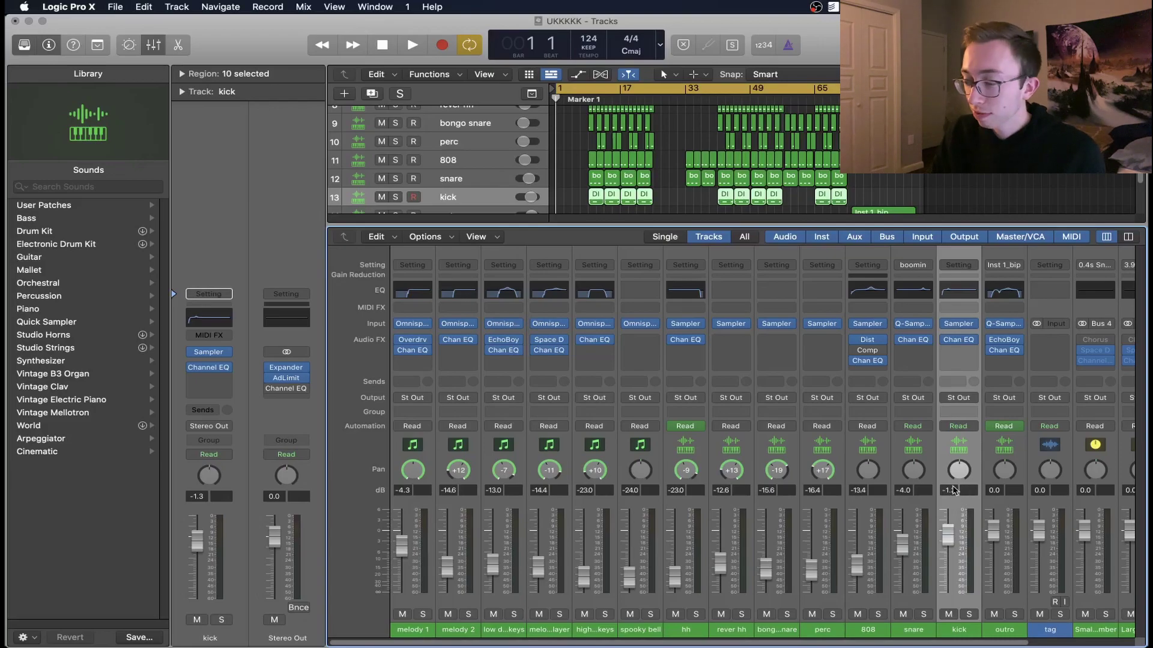
double_click(957, 498)
click(956, 498)
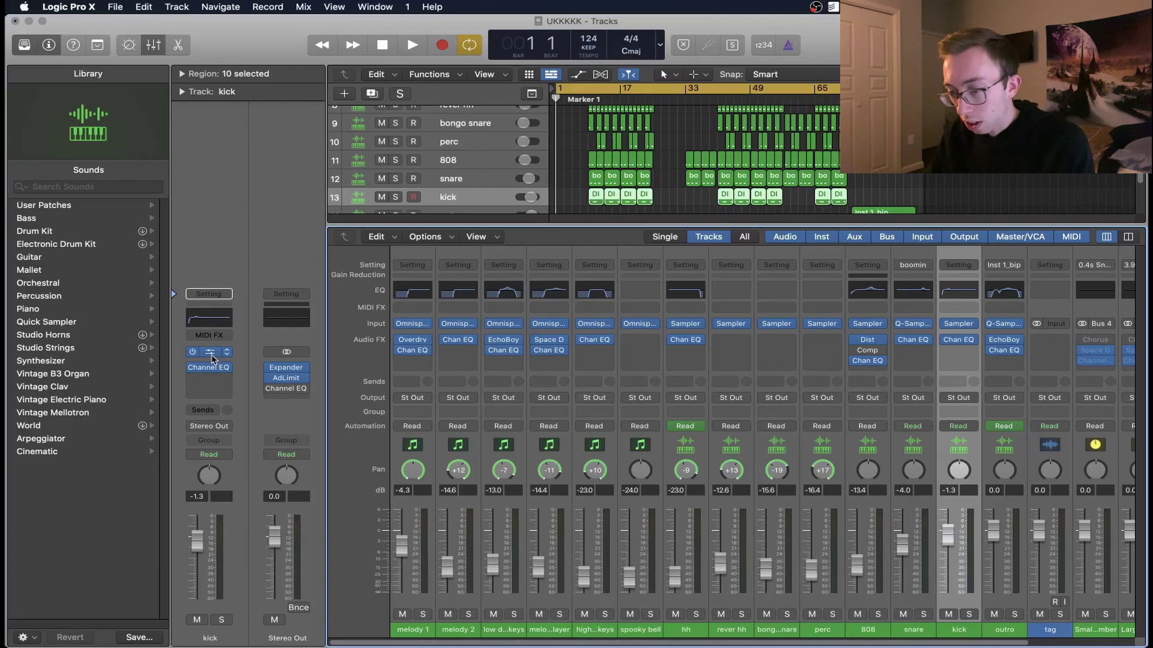
click(956, 323)
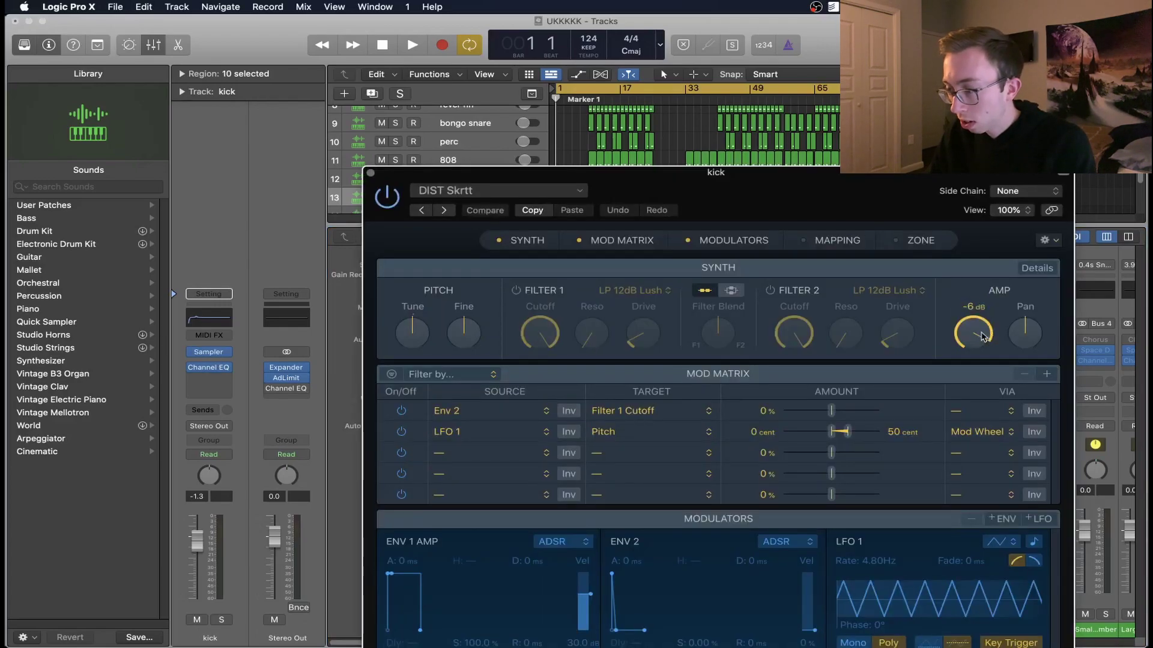
click(371, 173)
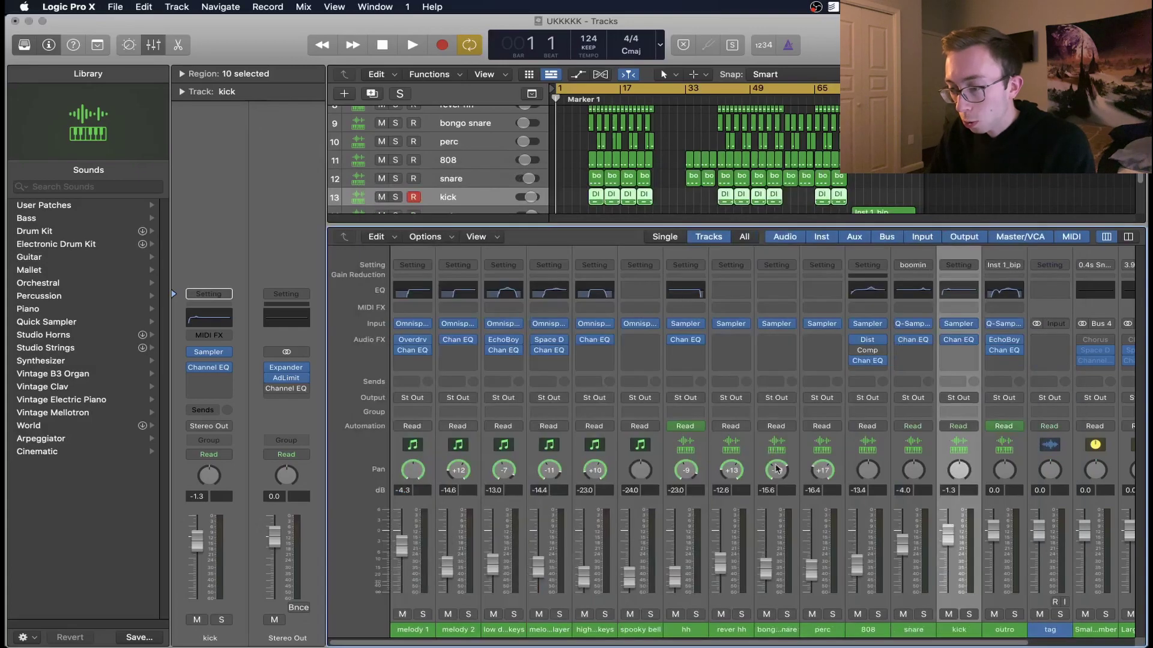
click(915, 526)
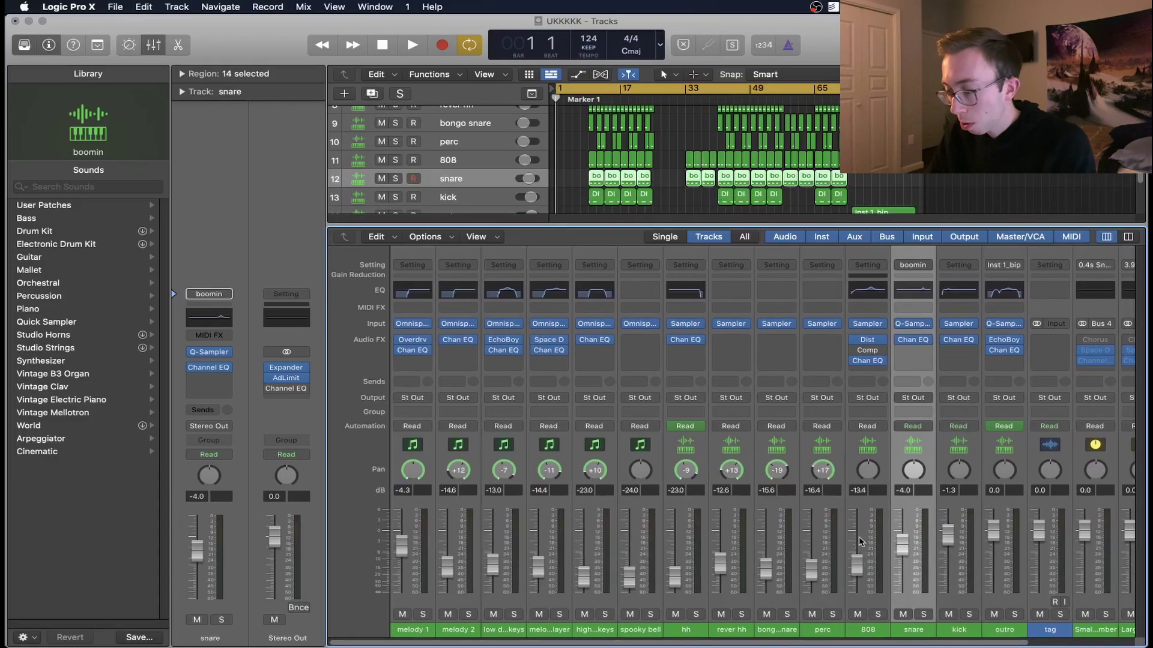
click(880, 520)
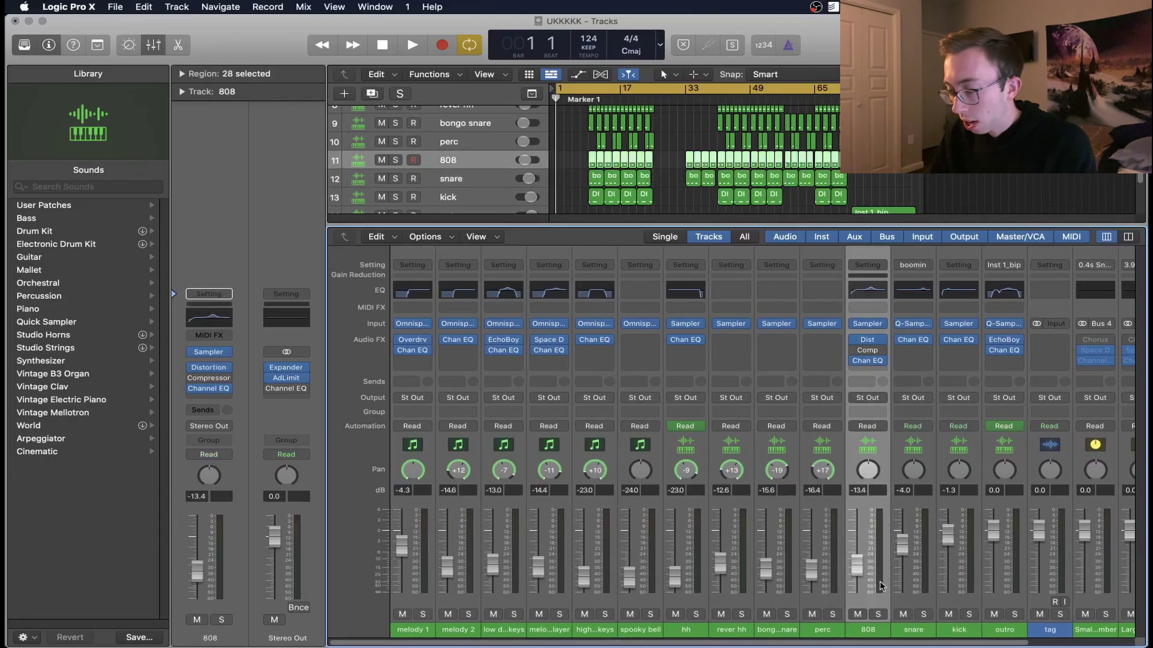
Solo the 808 track, examine the notes of its first block of regions in the Piano Roll, and unsolo it.
click(396, 160)
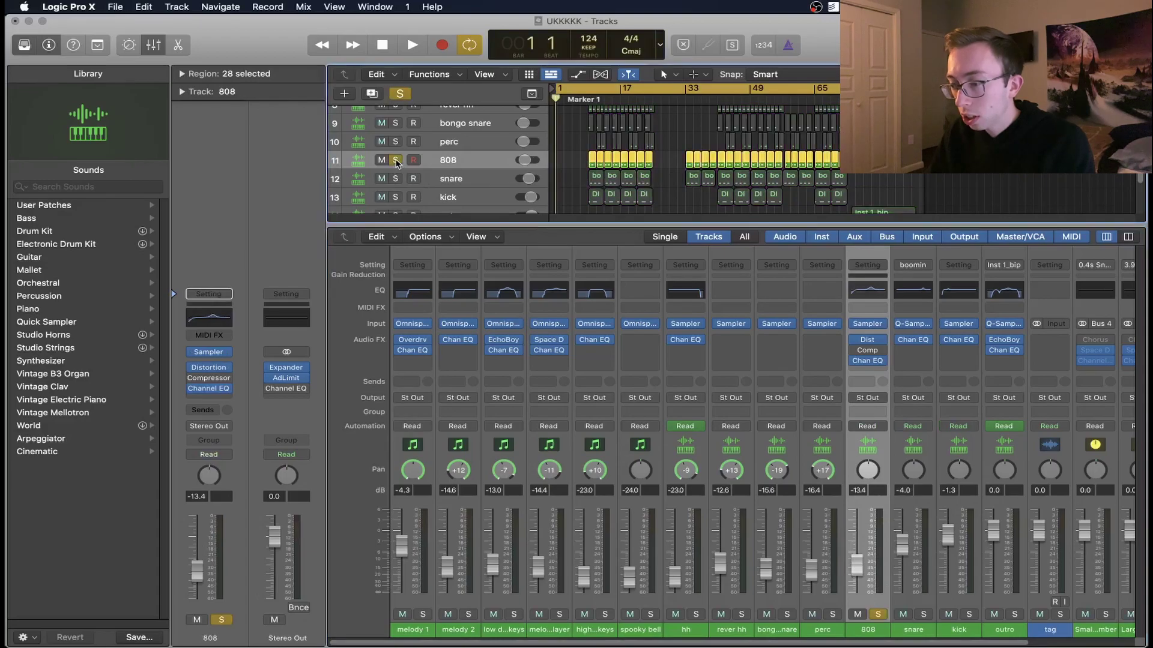
drag(587, 155, 681, 157)
key(p)
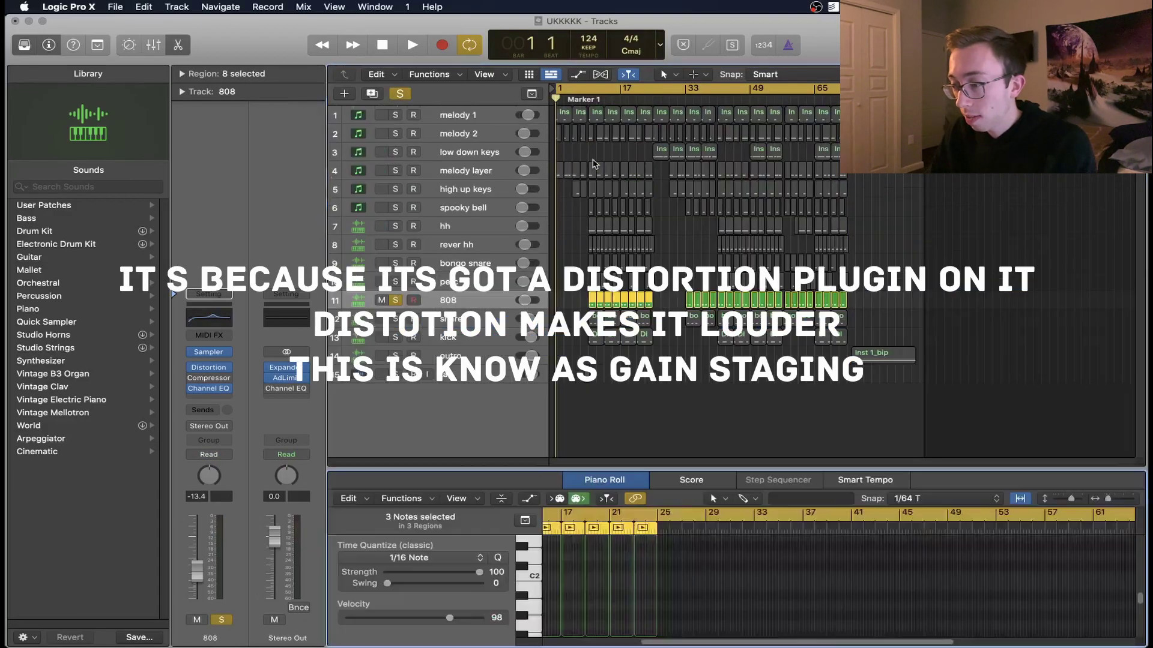
scroll(598, 547, up, 5)
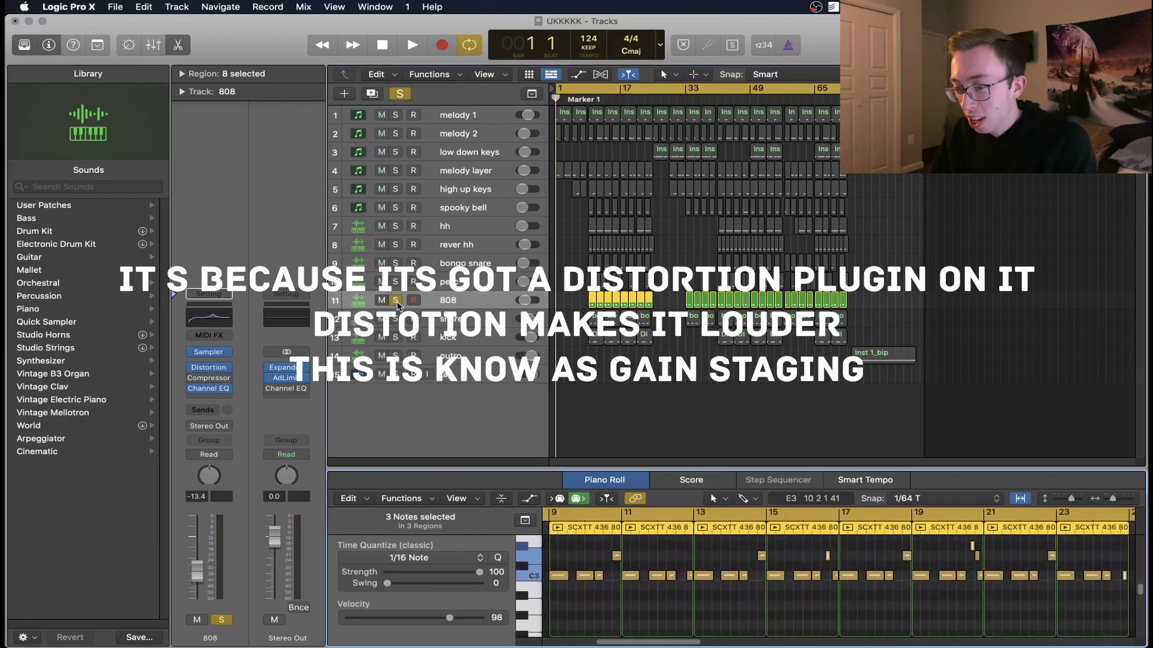
click(395, 301)
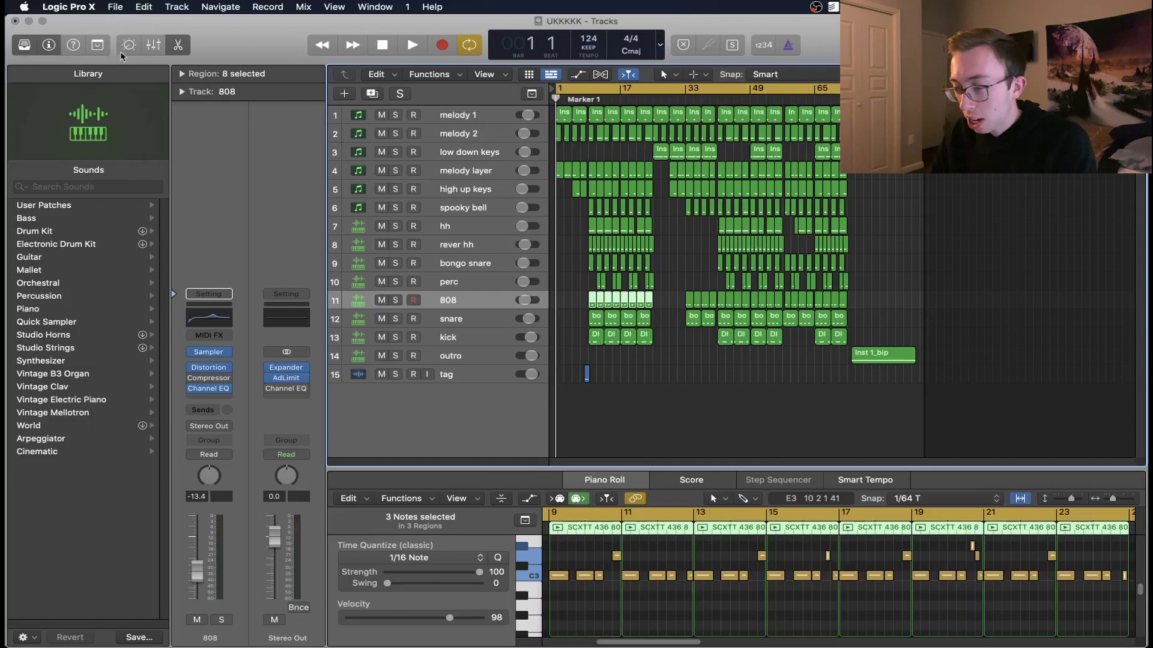
Bring the mixer back into view and open the recent project DEMENTED.
click(154, 46)
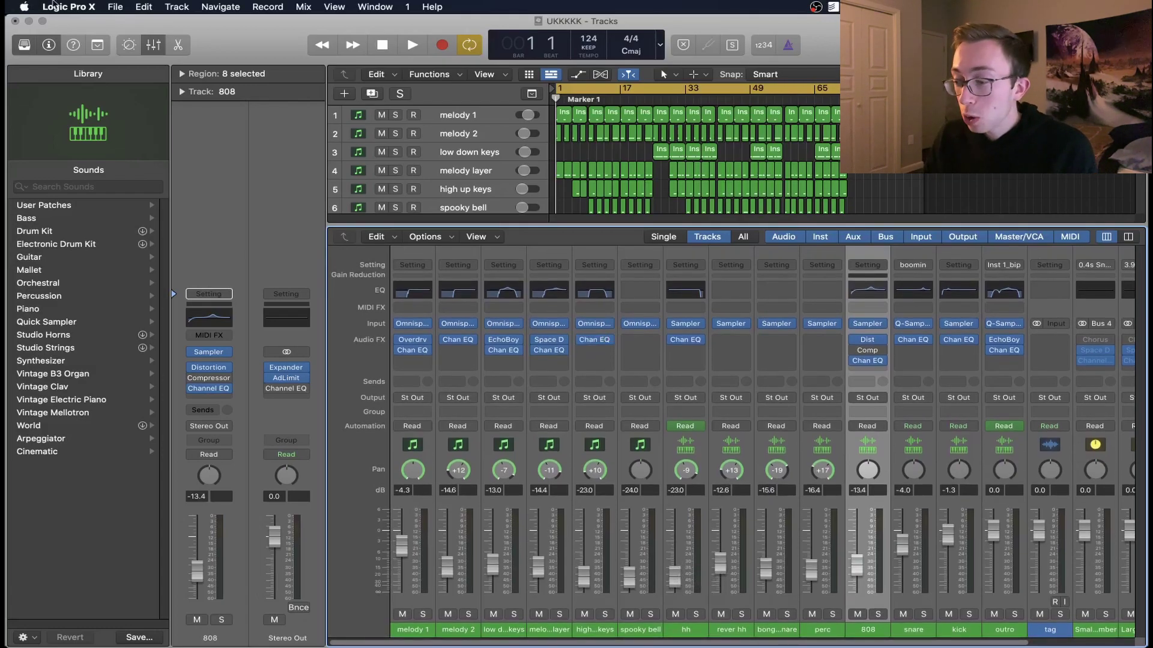
click(114, 7)
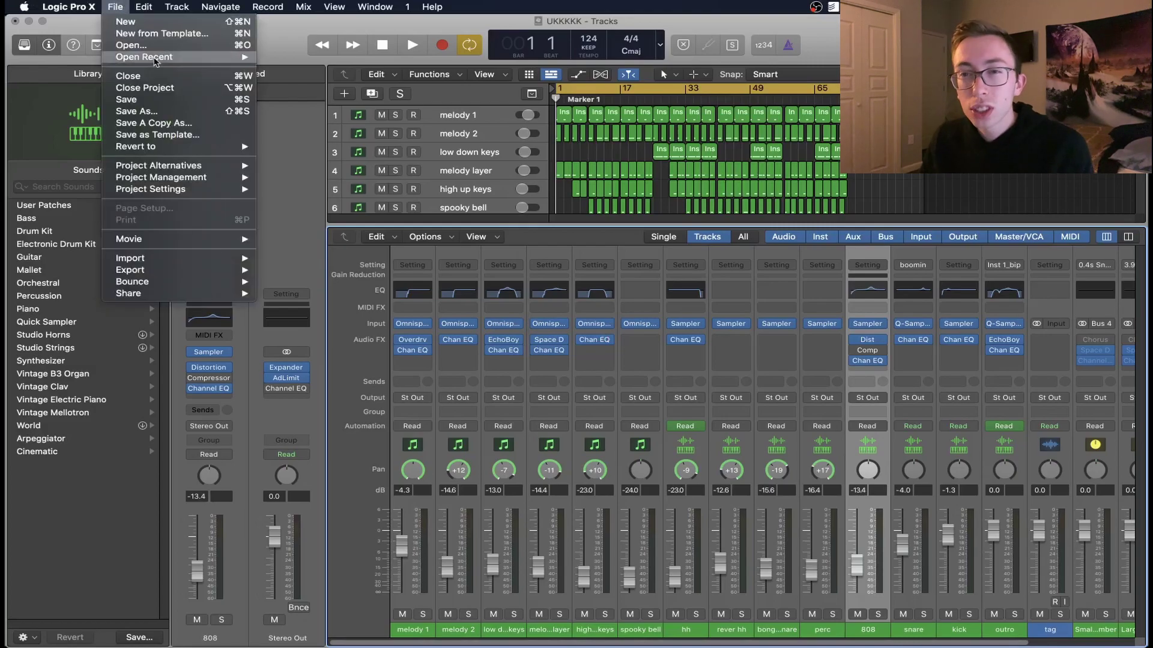
click(407, 86)
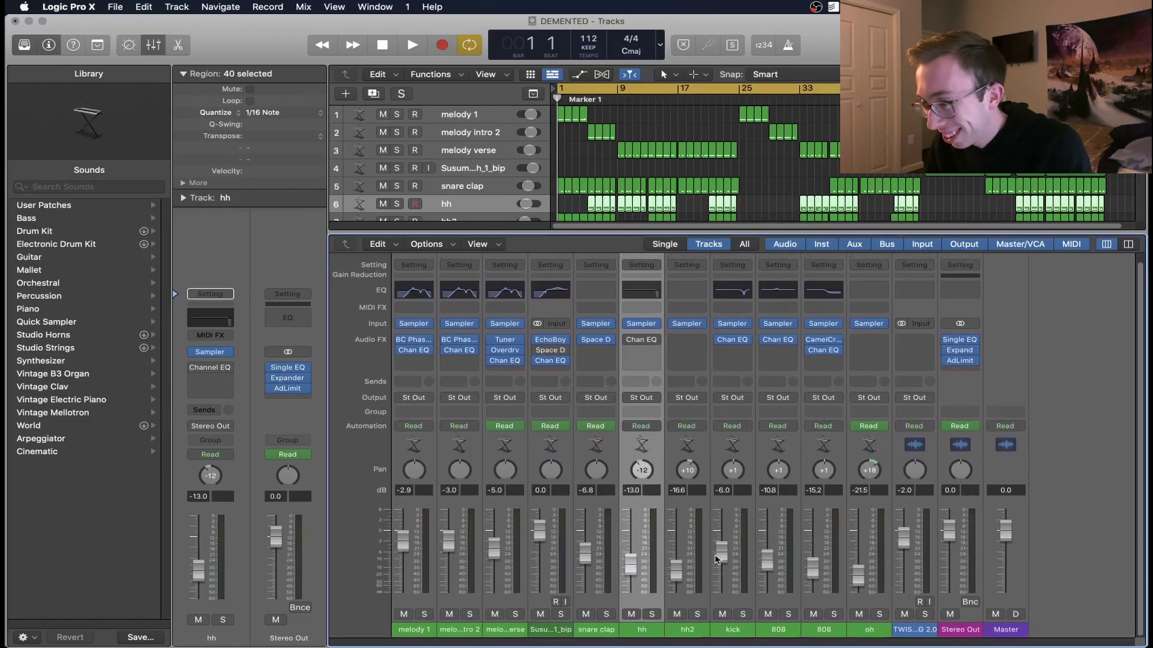
Compare the fader levels and effects of the sample audio track with the melody 1, melody intro 2 and melody verse channels.
click(556, 514)
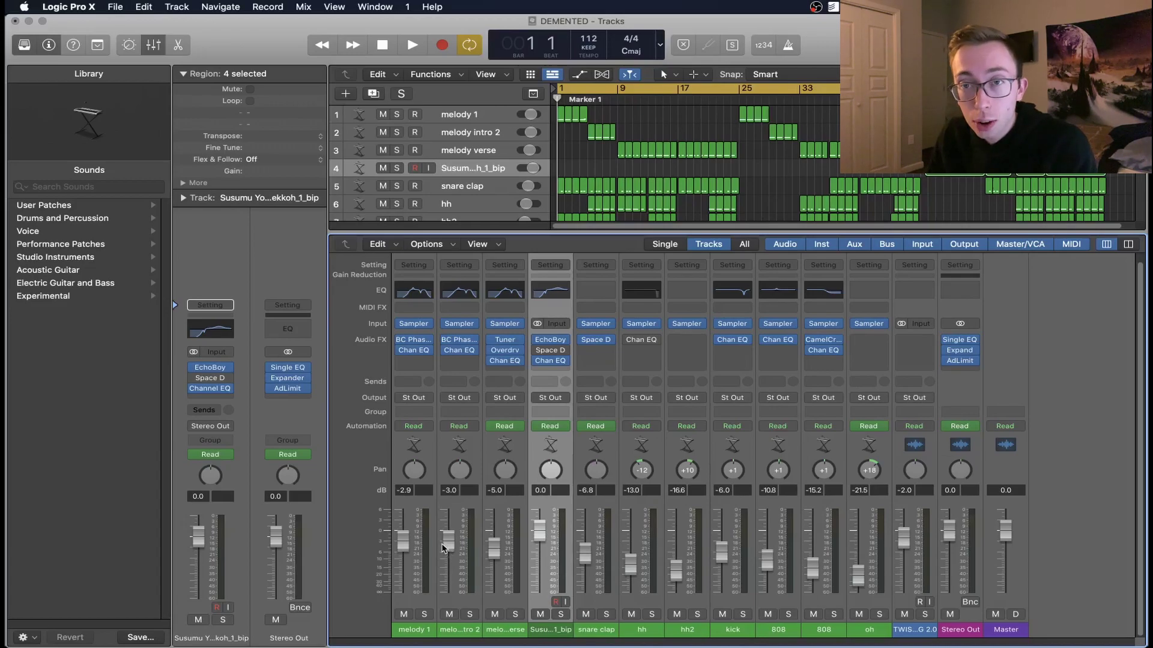
click(471, 150)
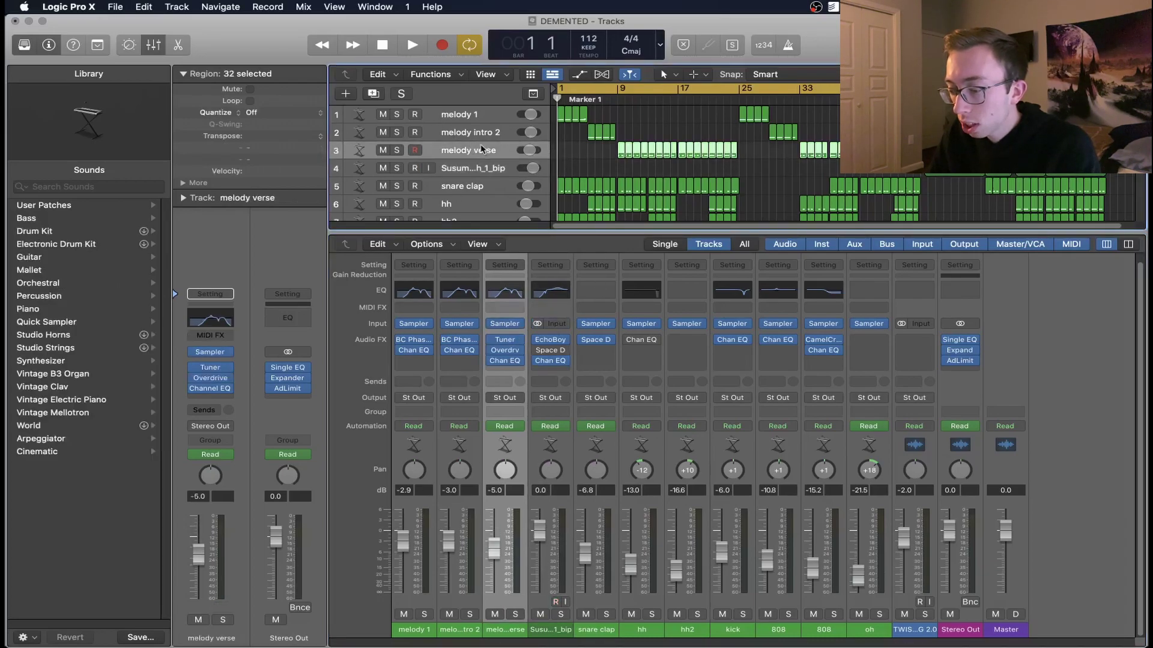
click(497, 135)
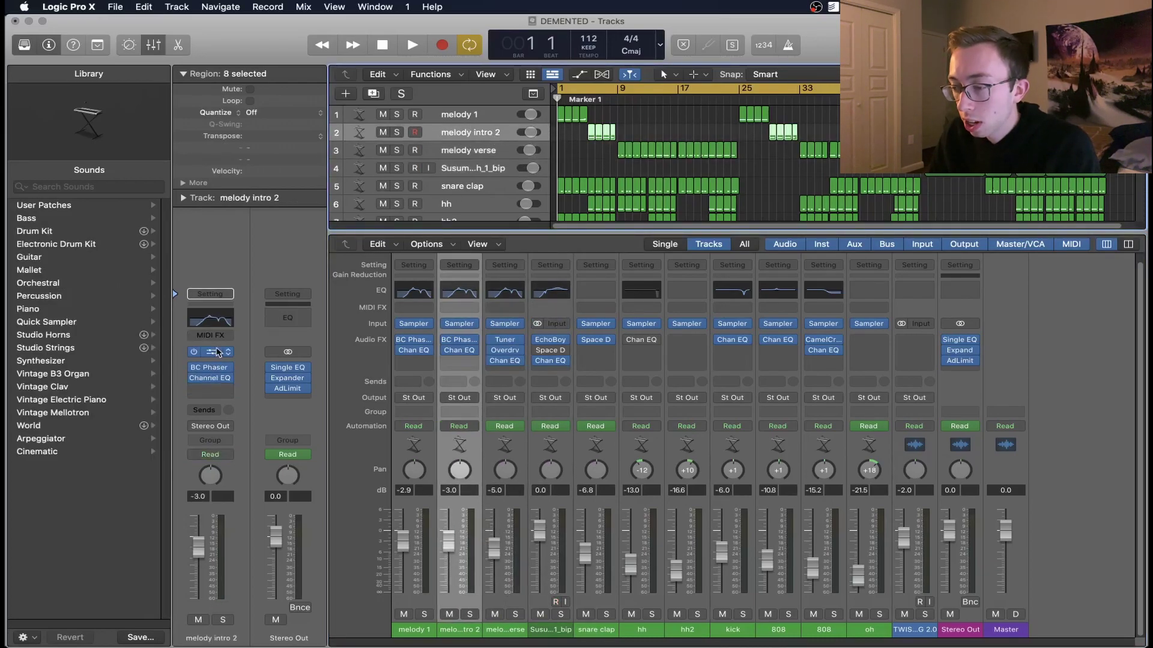
click(485, 117)
click(481, 133)
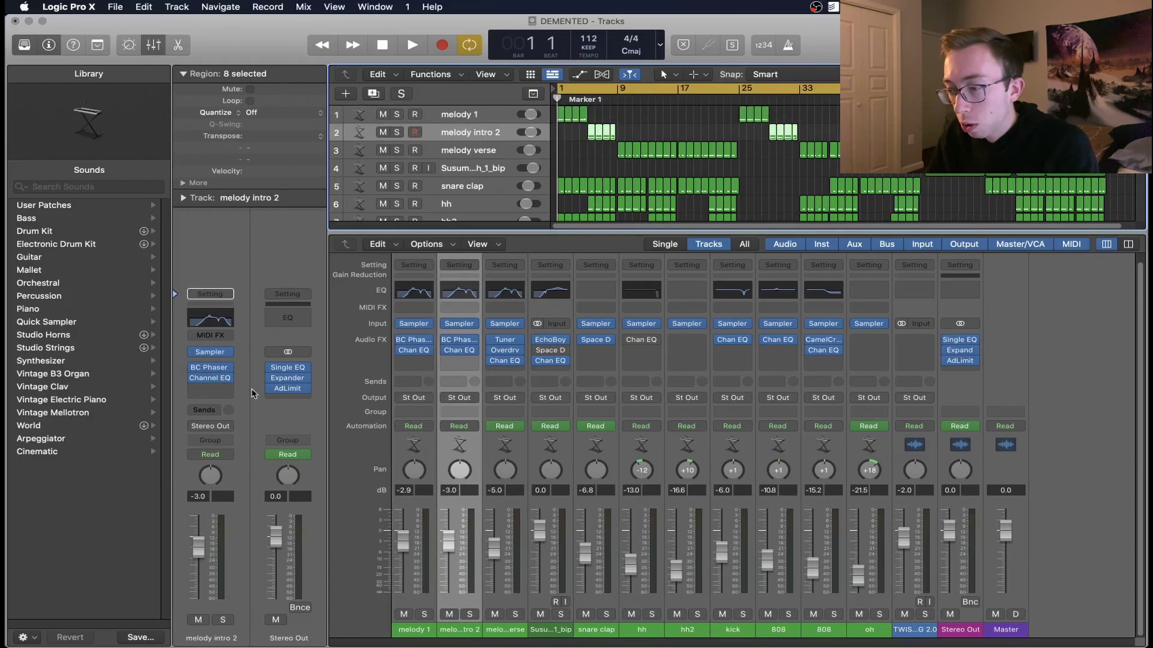
click(487, 152)
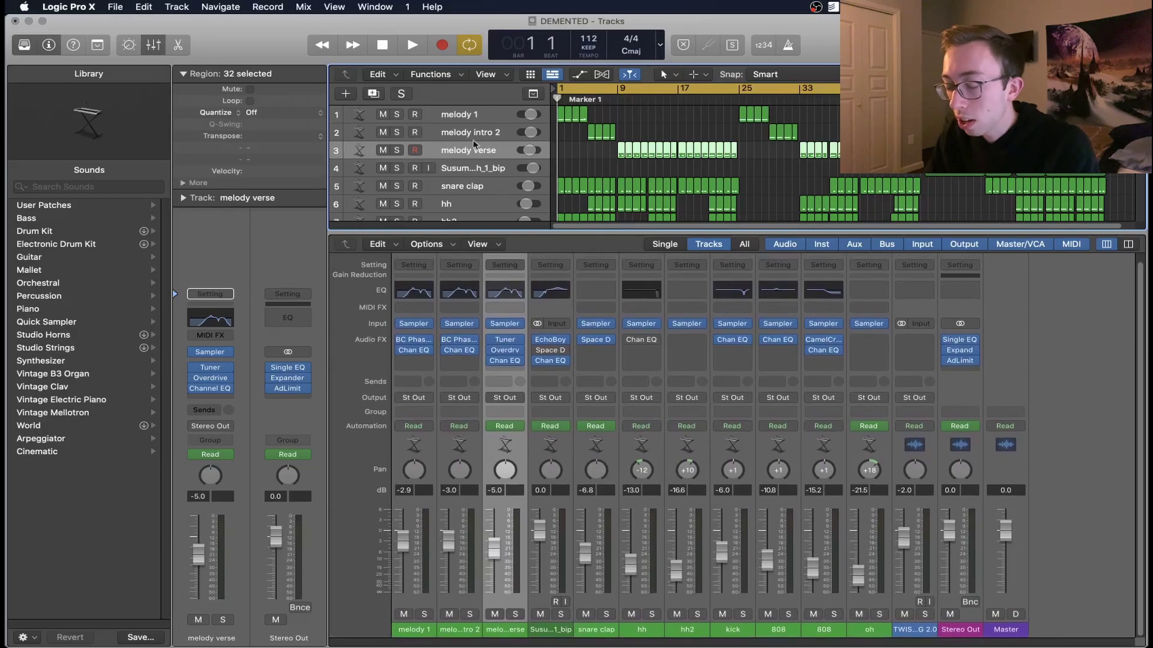
Select the kick track among the drum tracks to examine its channel level in the mixer.
scroll(491, 170, down, 3)
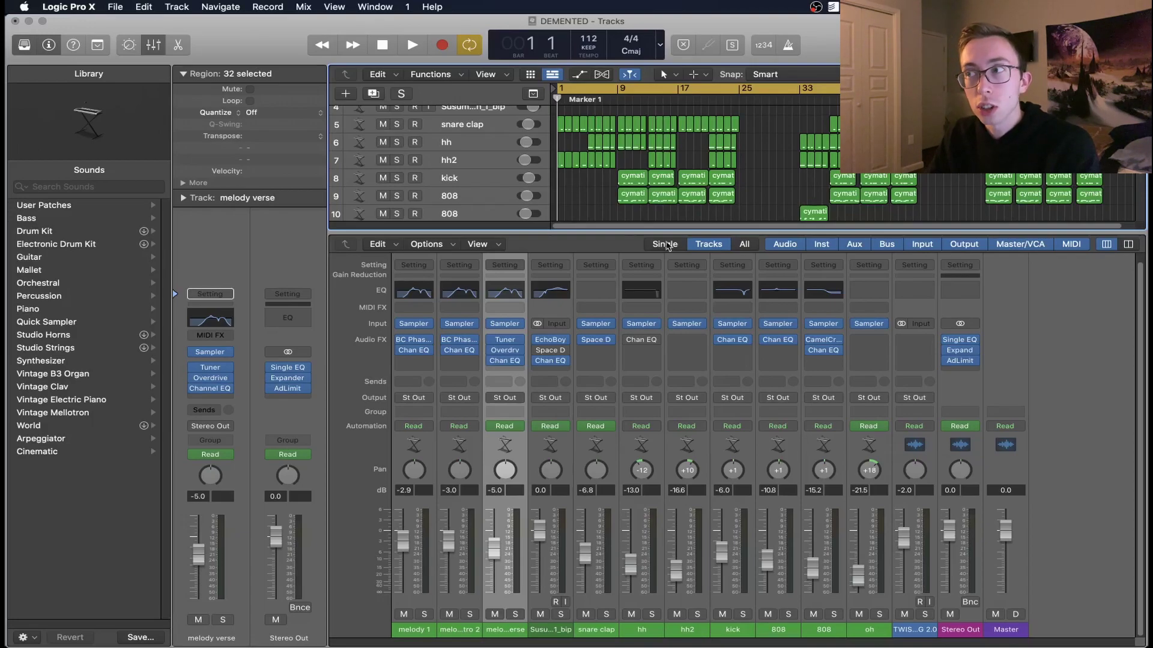
click(467, 180)
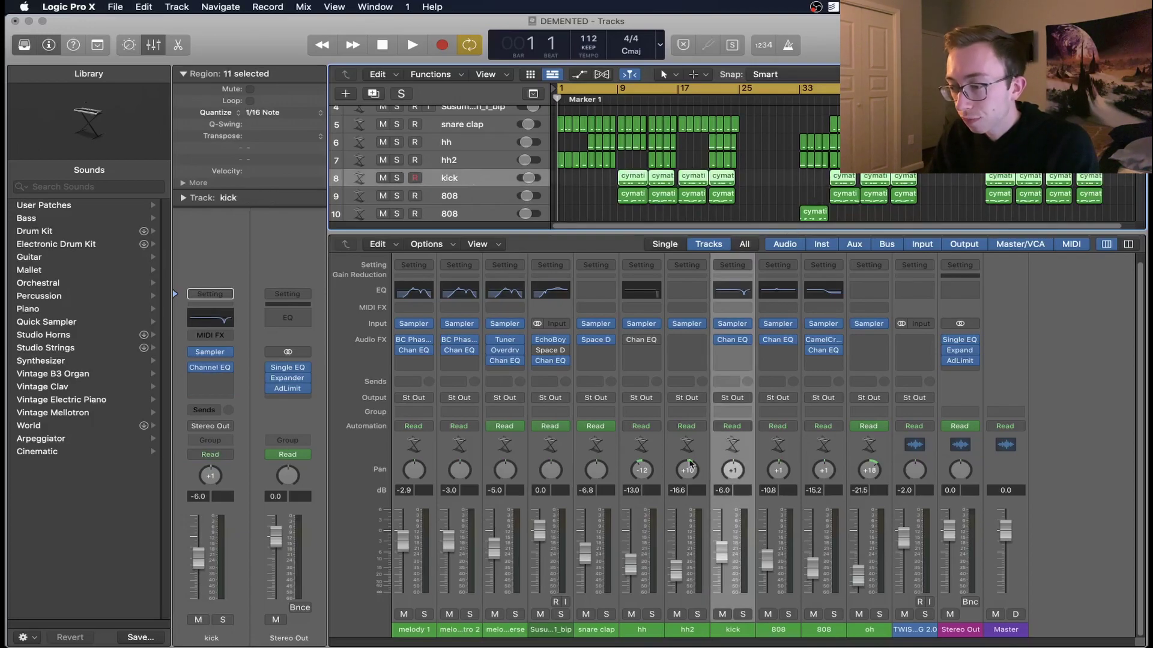